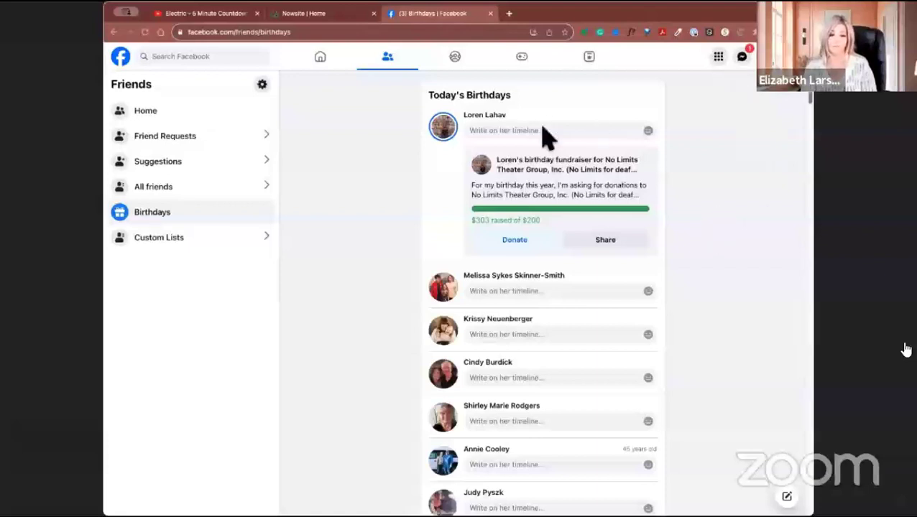
mouse_move(486, 124)
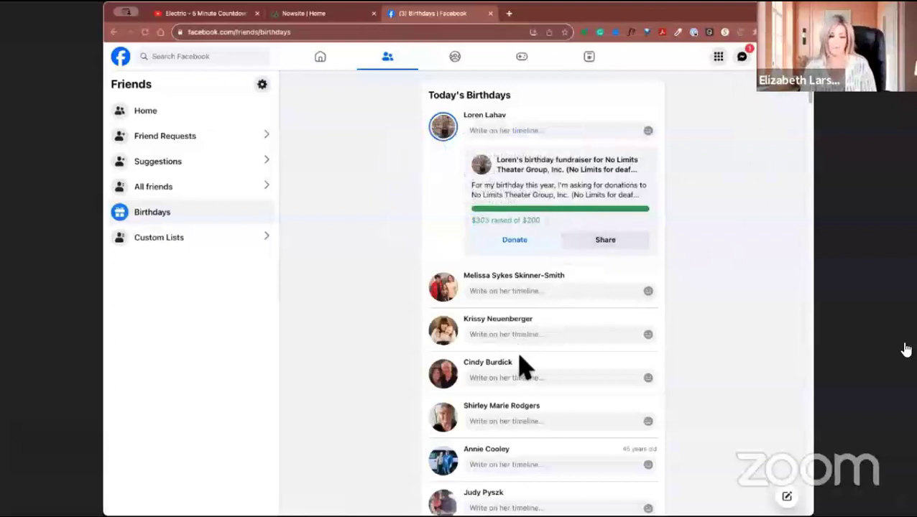
scroll(517, 366, down, 2)
scroll(524, 366, down, 2)
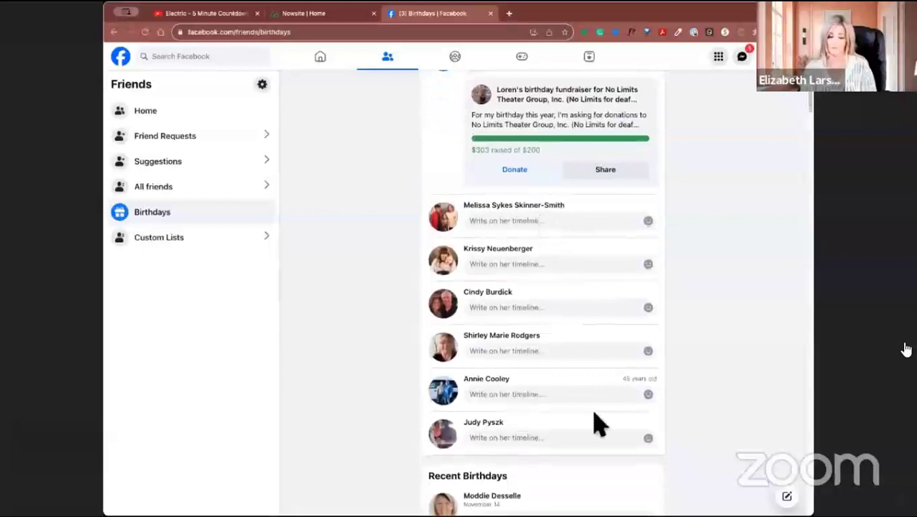
scroll(568, 437, up, 2)
scroll(571, 431, down, 5)
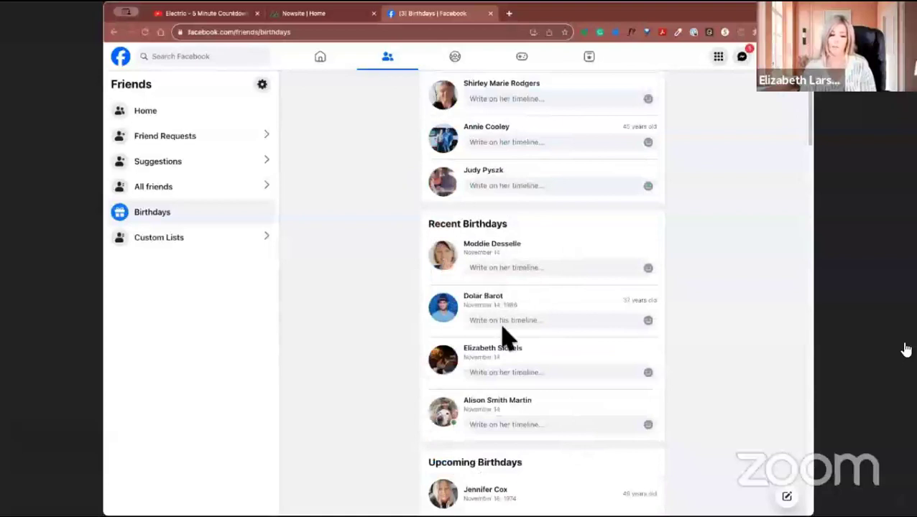
scroll(527, 409, up, 4)
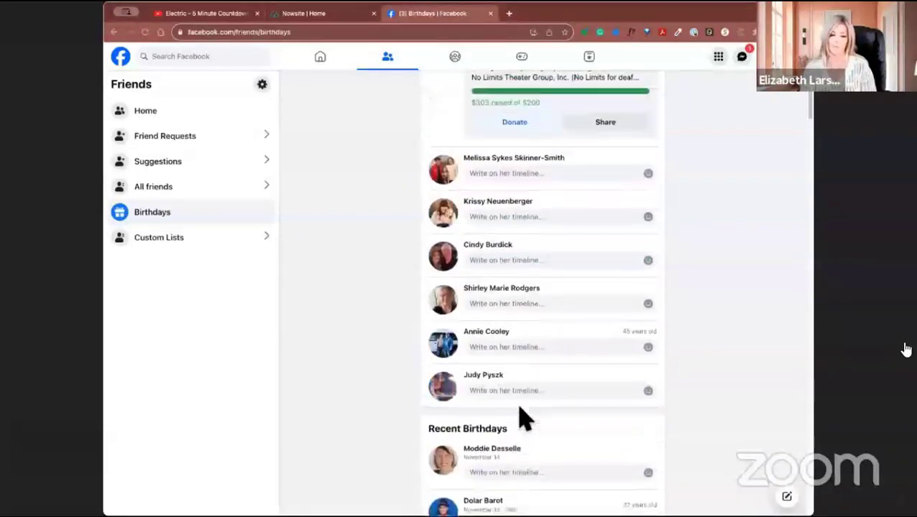
scroll(519, 415, up, 1)
scroll(519, 415, down, 6)
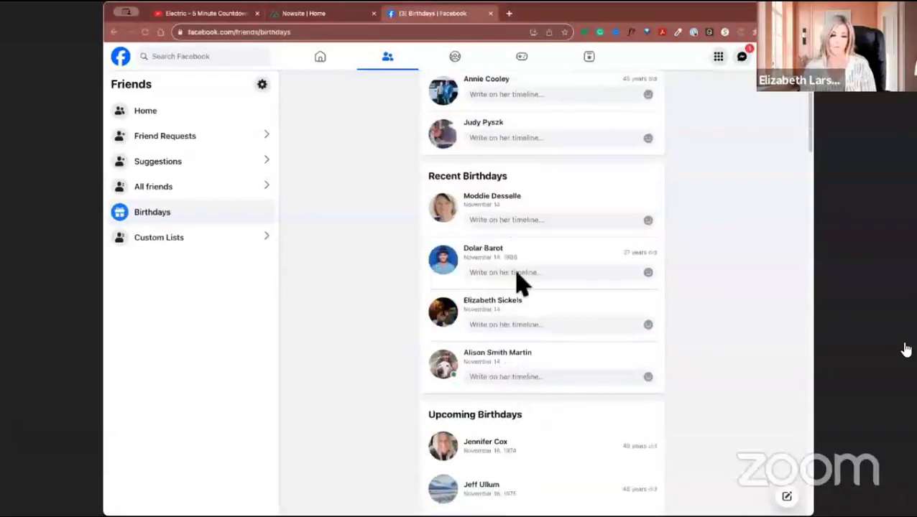
scroll(518, 235, up, 5)
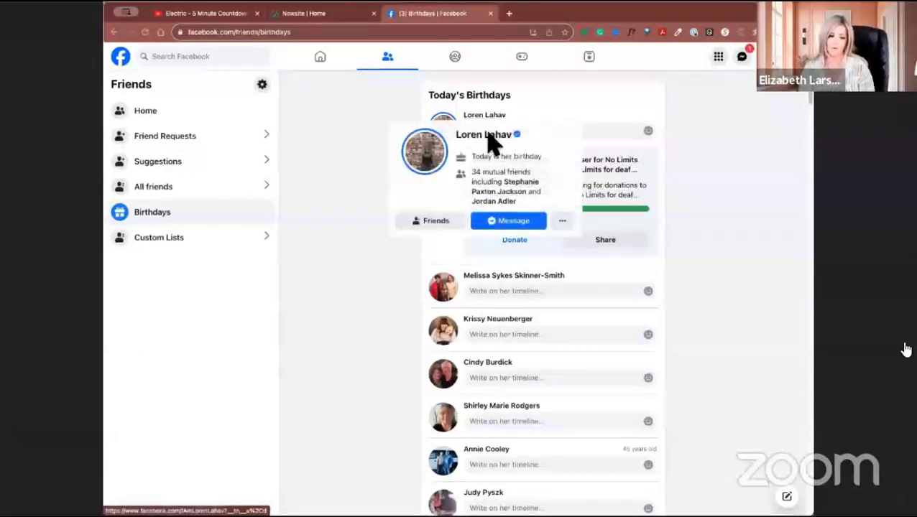
Step: Open the birthday friend's profile from Today's Birthdays, then go to the Nowsite tab
click(495, 144)
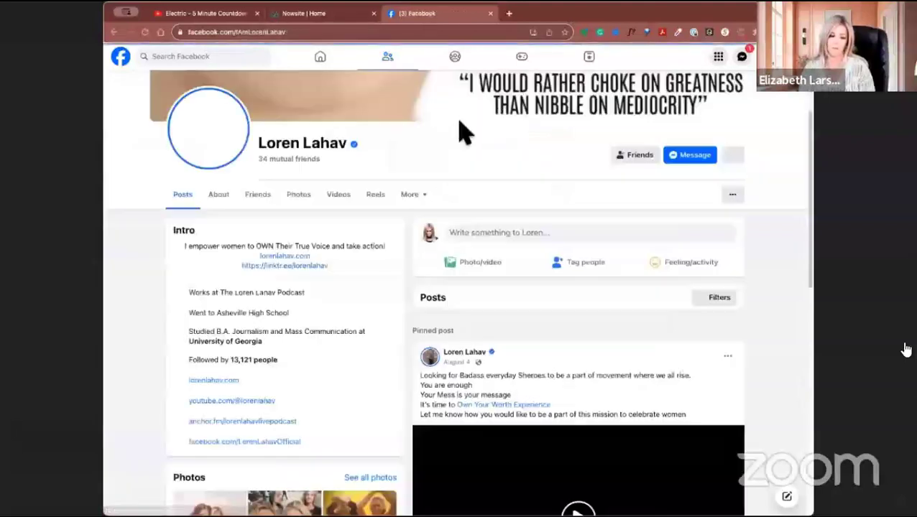
scroll(548, 245, up, 2)
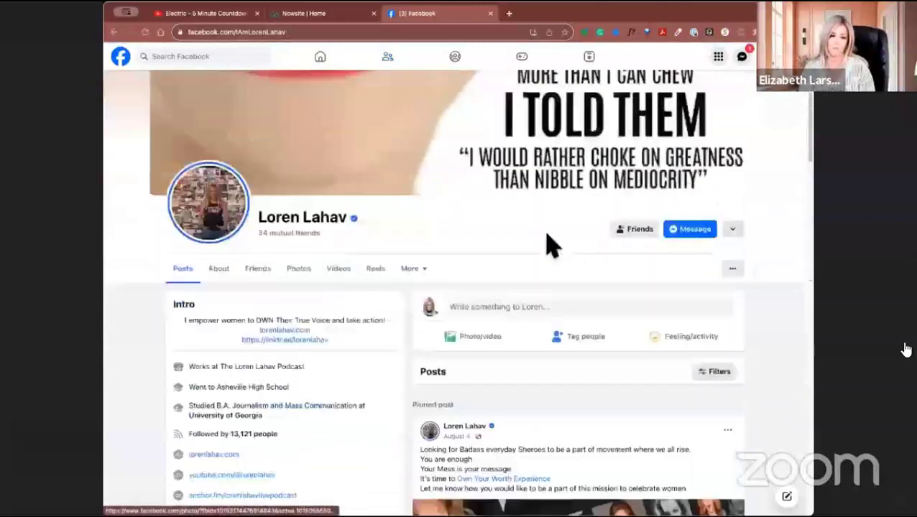
scroll(548, 244, down, 3)
scroll(548, 241, up, 1)
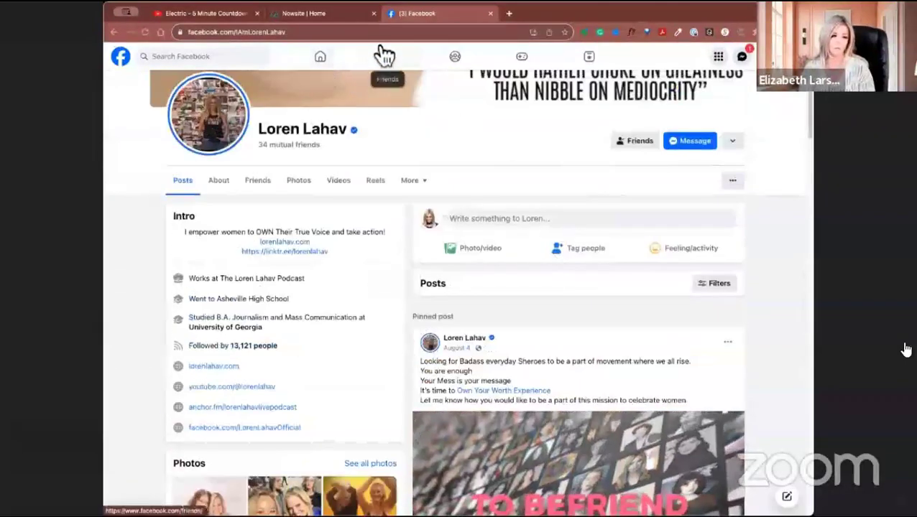
click(311, 13)
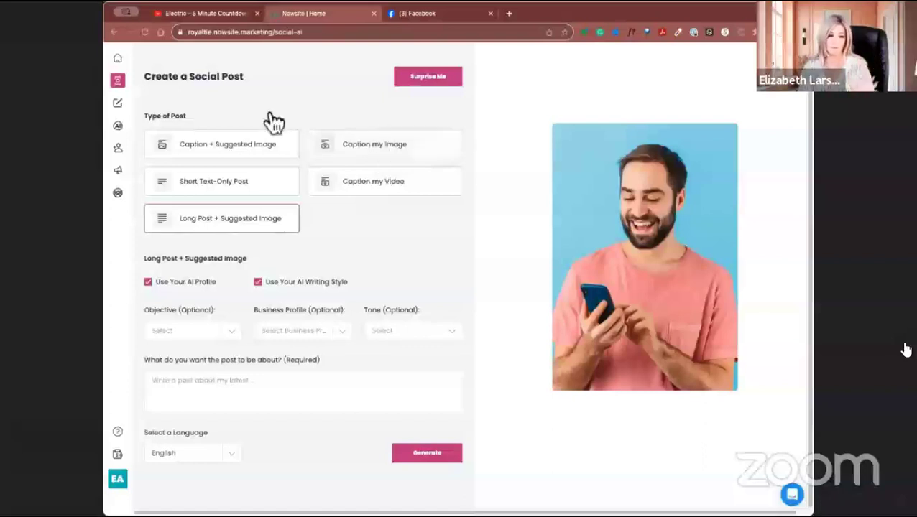
Step: Pick the Caption + Suggested Image post type, leaving the topic blank, then return to Facebook
click(289, 150)
click(215, 391)
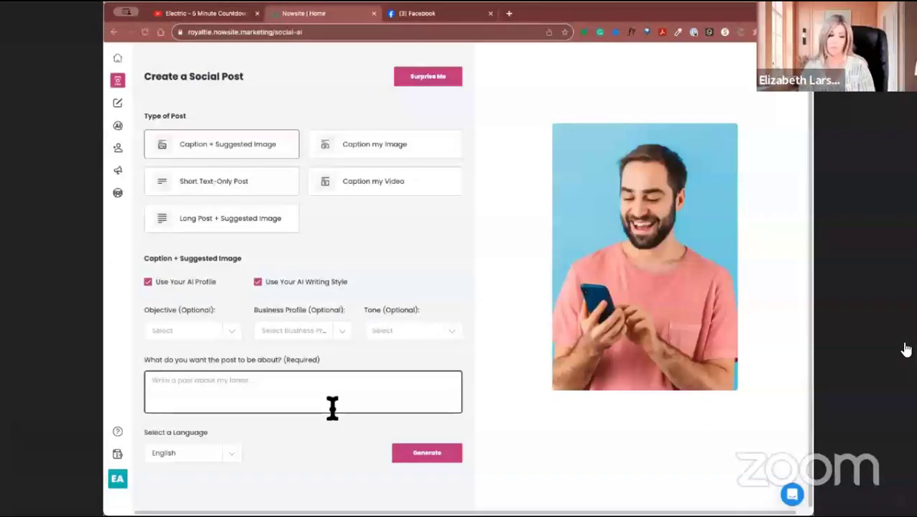
click(334, 232)
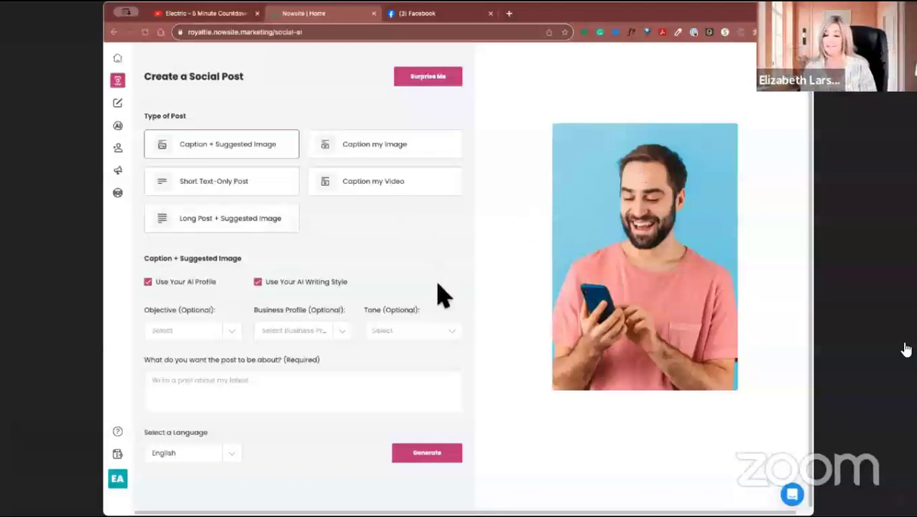
click(448, 20)
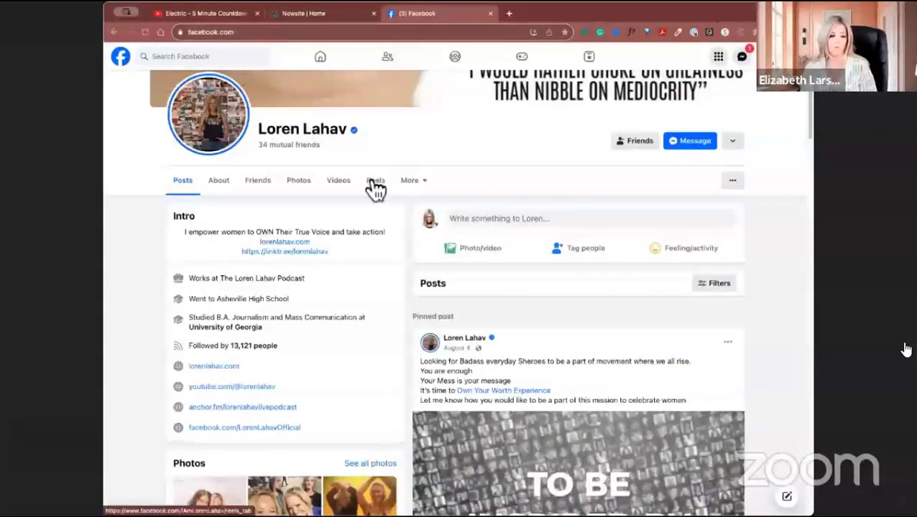
Step: Navigate Facebook home → Friends → Birthdays, then go back to the Nowsite post creator
click(122, 64)
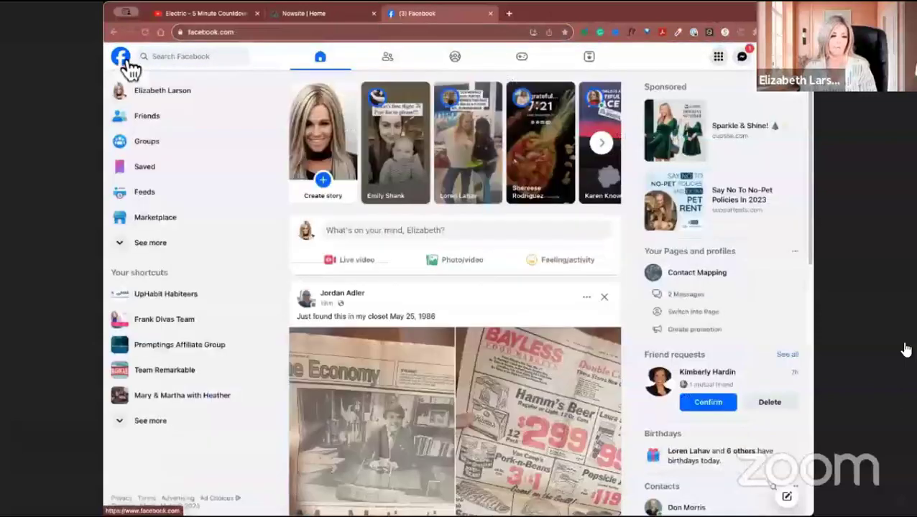
click(171, 123)
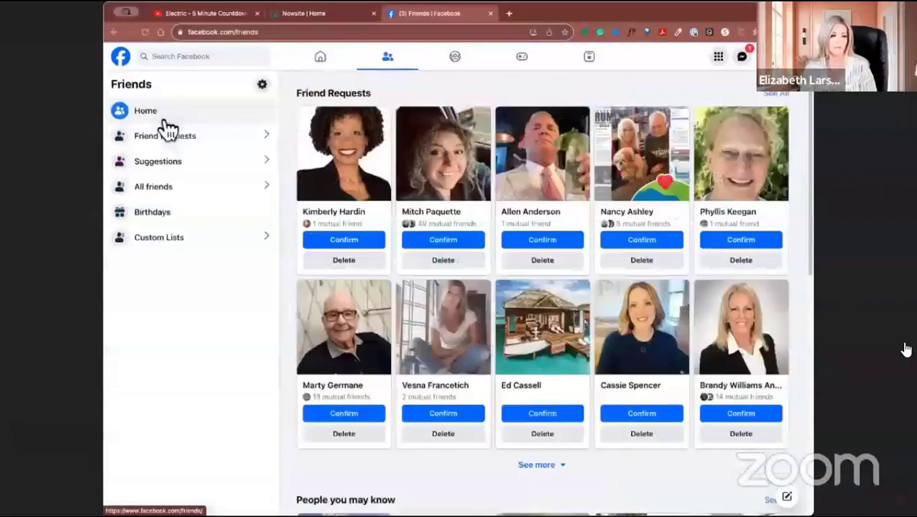
click(188, 219)
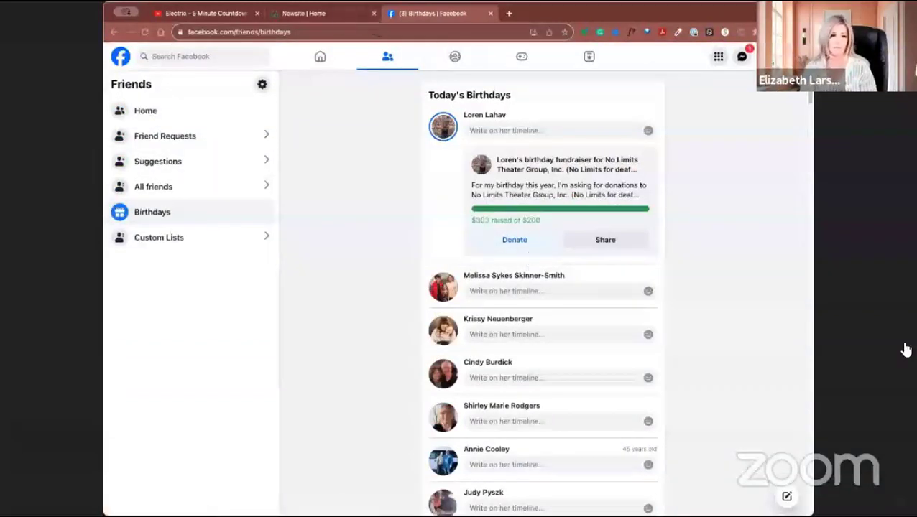
click(325, 15)
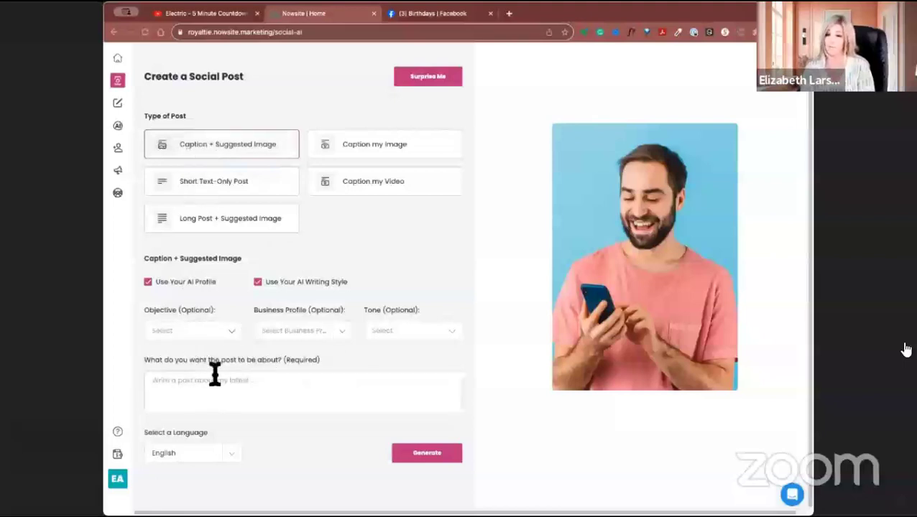
Step: Type a topic wishing the friend a happy birthday, accepting Grammarly's 'a happy' correction
click(255, 390)
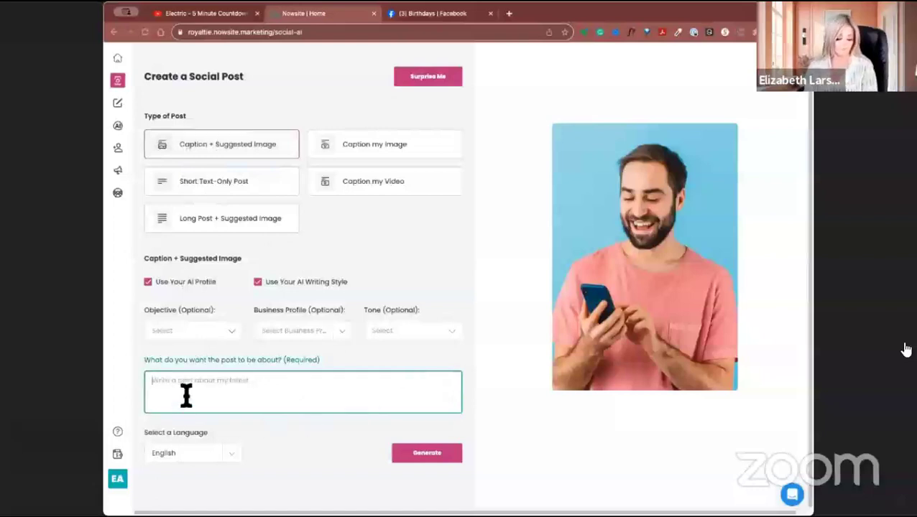
text(Wishing happy birthd)
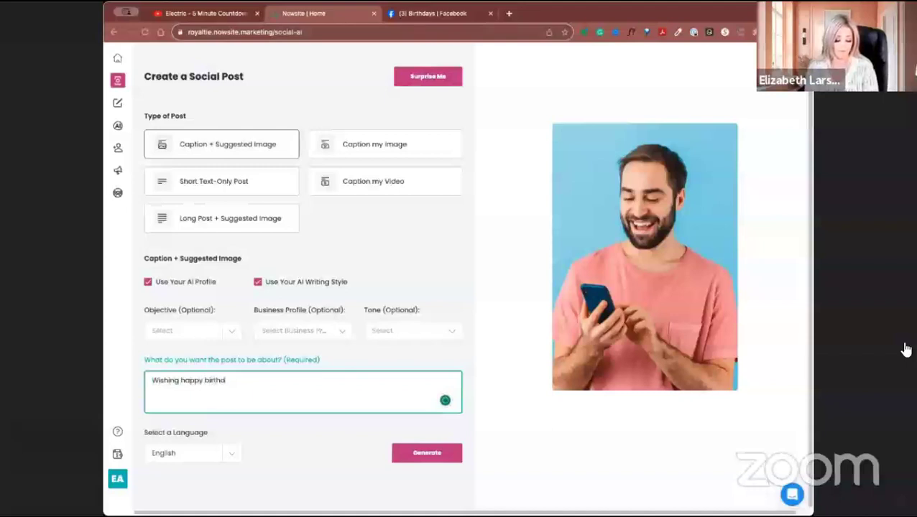
text(y f)
key(BackSpace)
key(BackSpace)
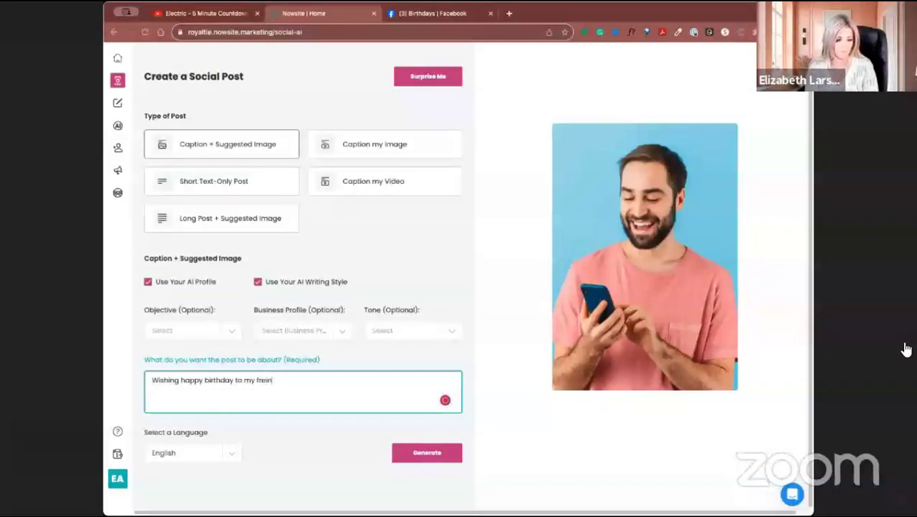
text(iend Loren)
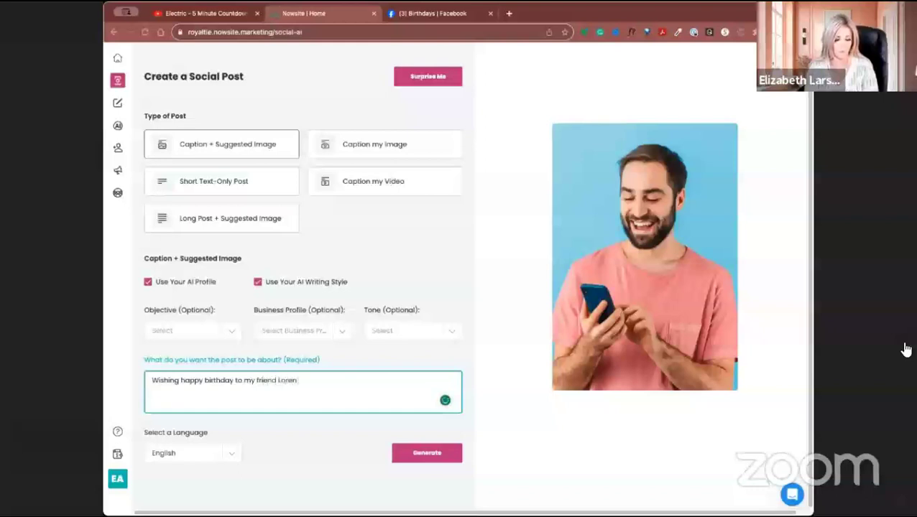
text( She)
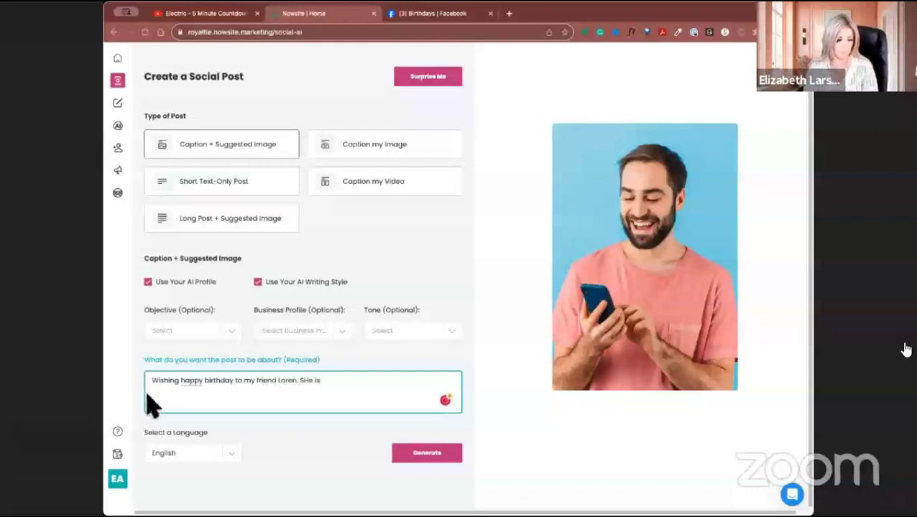
mouse_move(191, 381)
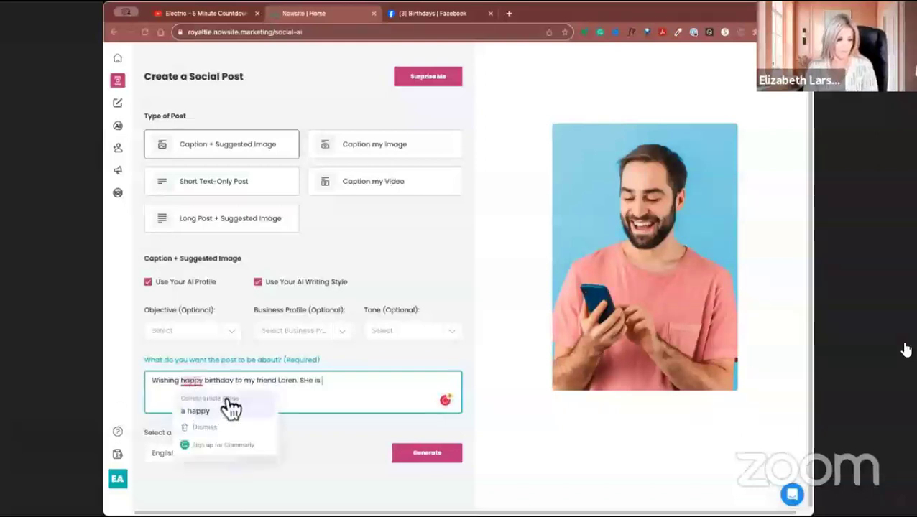
click(195, 411)
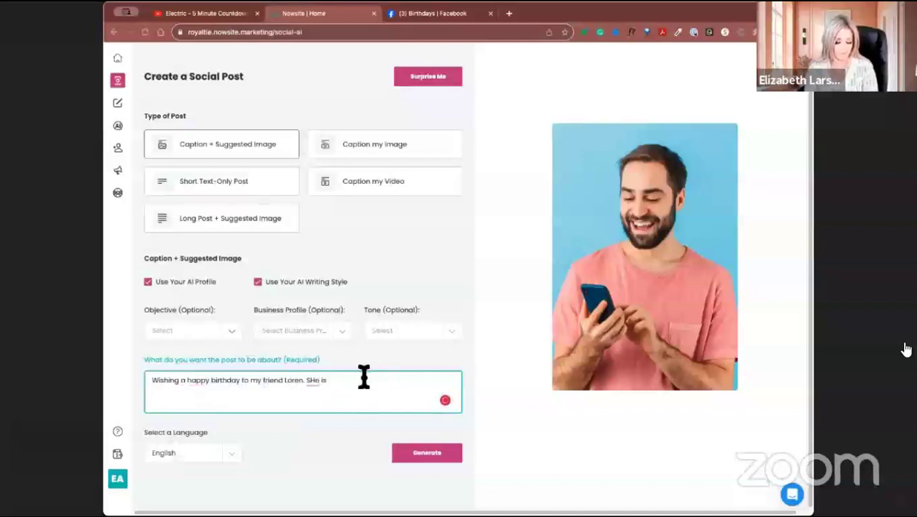
Step: Finish the topic with her turning 58, lowercase 'she', and generate the post
text(58 today)
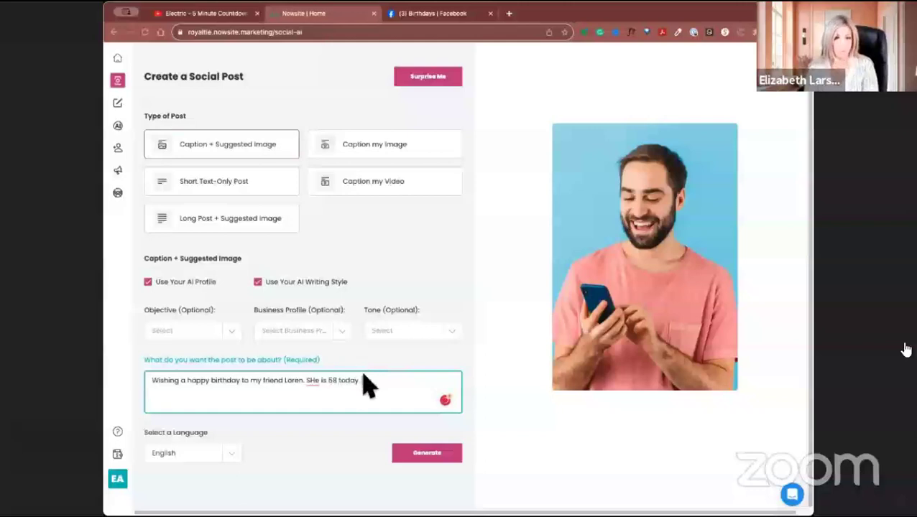
click(316, 391)
key(BackSpace)
text(h)
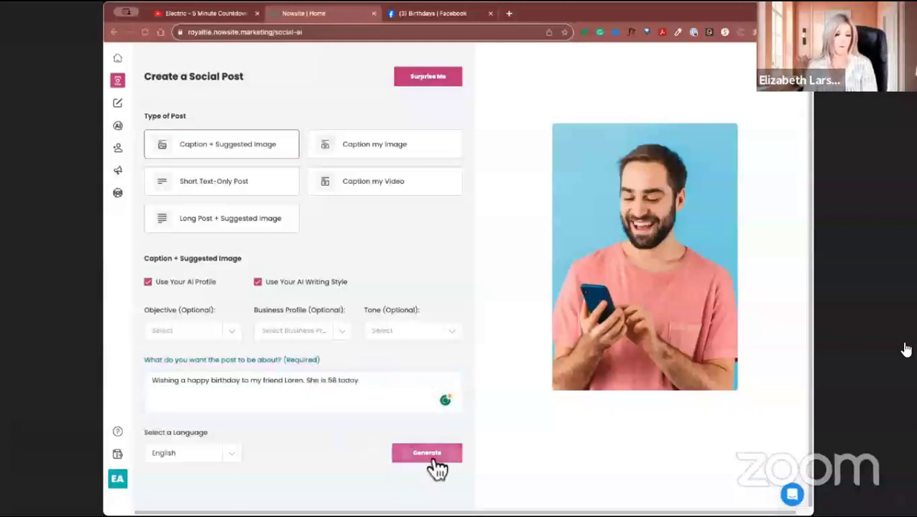
click(435, 462)
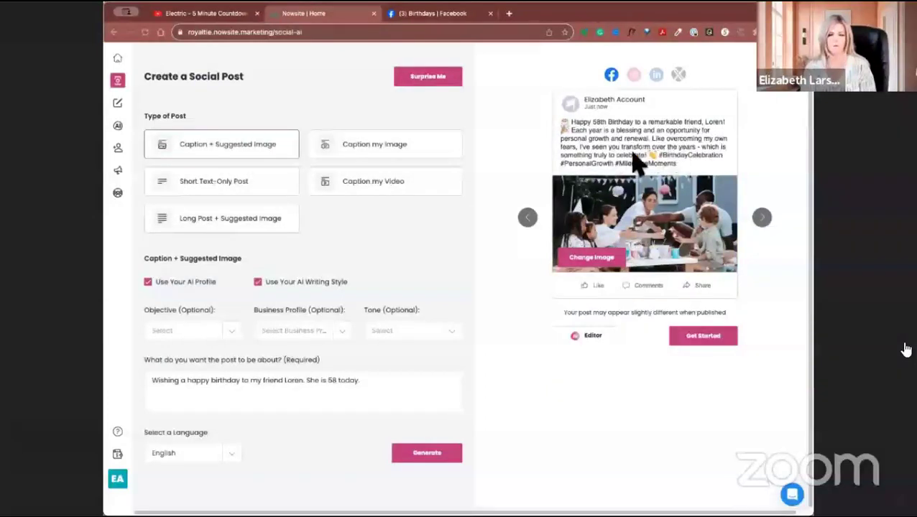
Step: Replace the topic's opening word so it starts rewording as 'Write me a post'
click(321, 380)
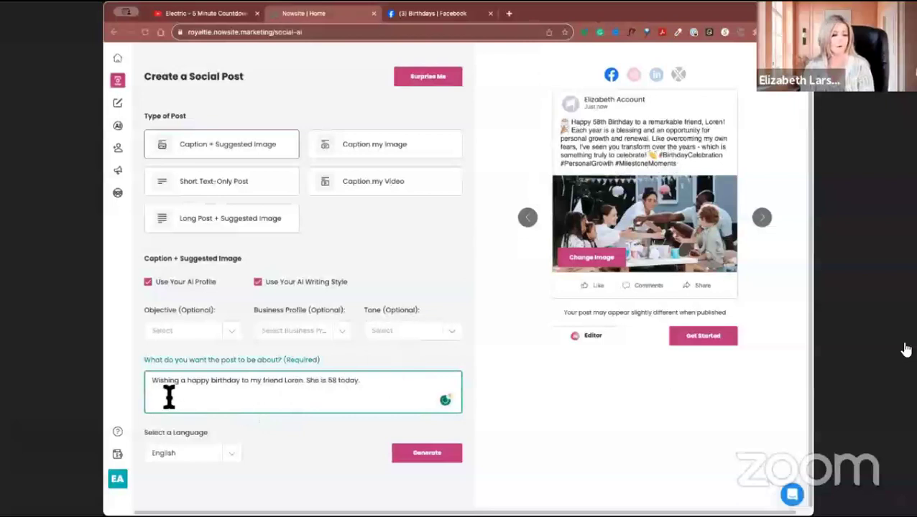
drag(179, 388, 116, 382)
text(Writin.)
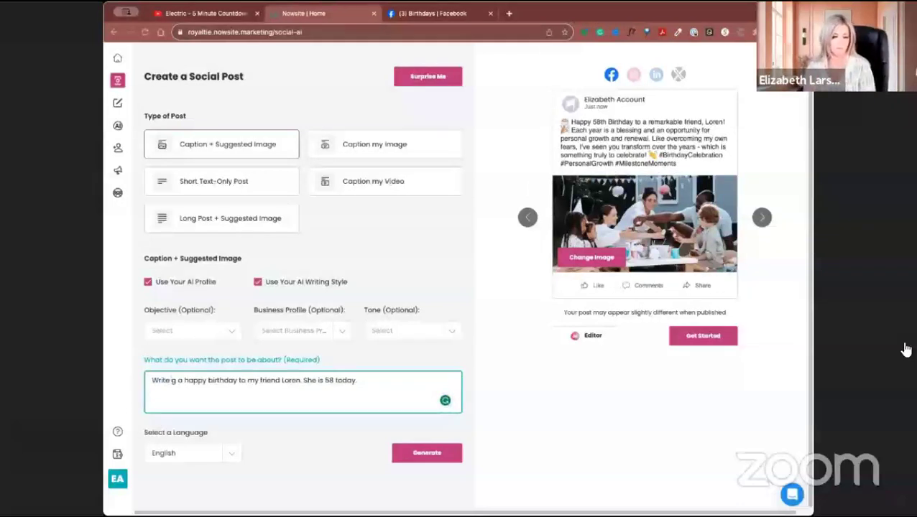
text(m)
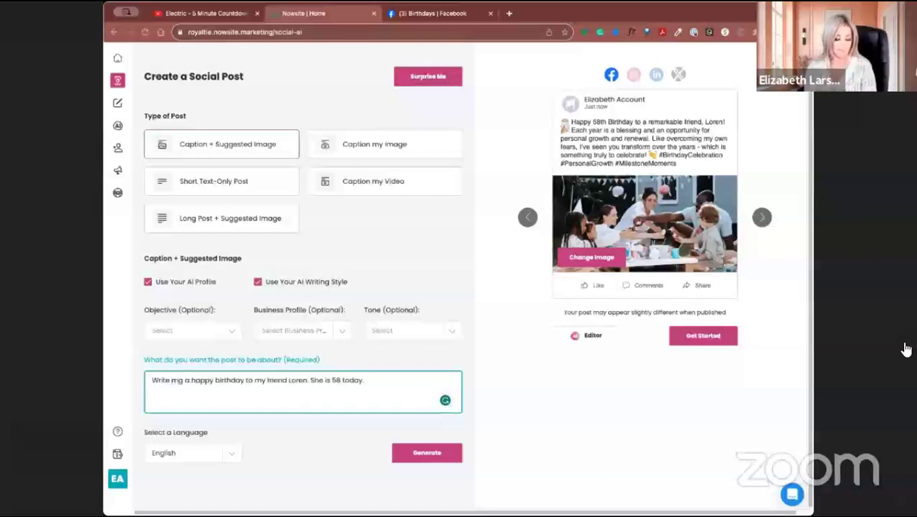
text(e a p)
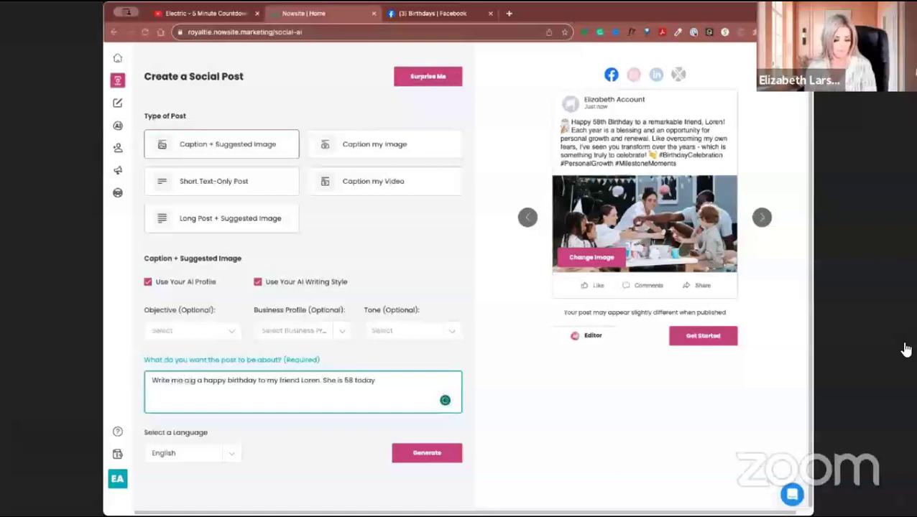
text(ost)
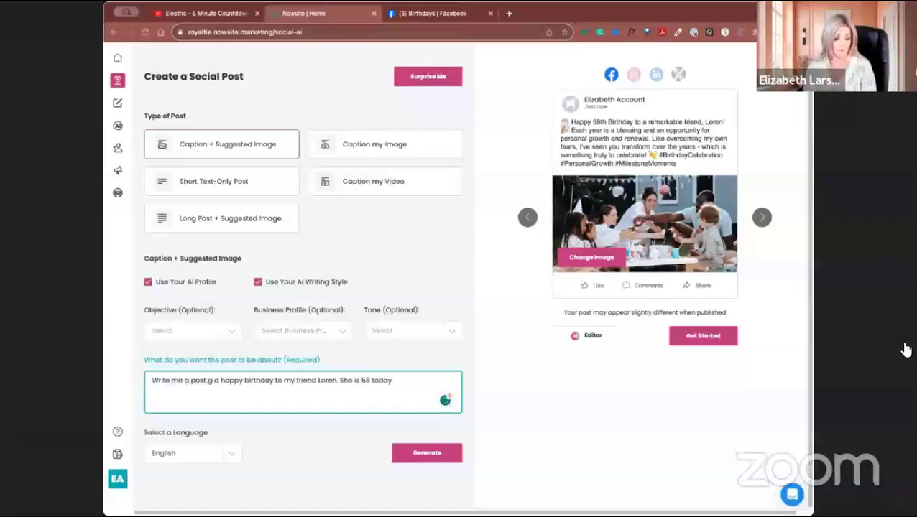
Step: Reword the prompt to 'Write me a post to my friend wishing her a happy birthday' and regenerate
key(Delete)
key(Delete)
key(Delete)
key(Delete)
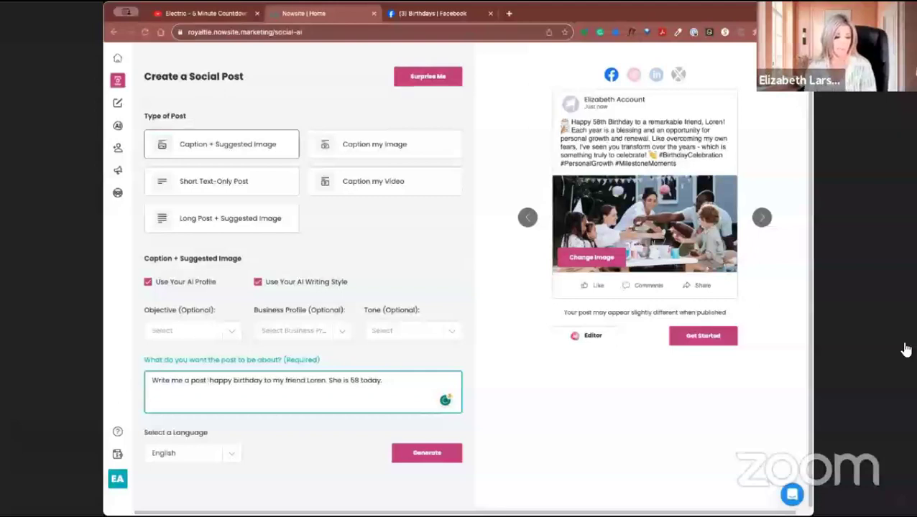
text(to my friend )
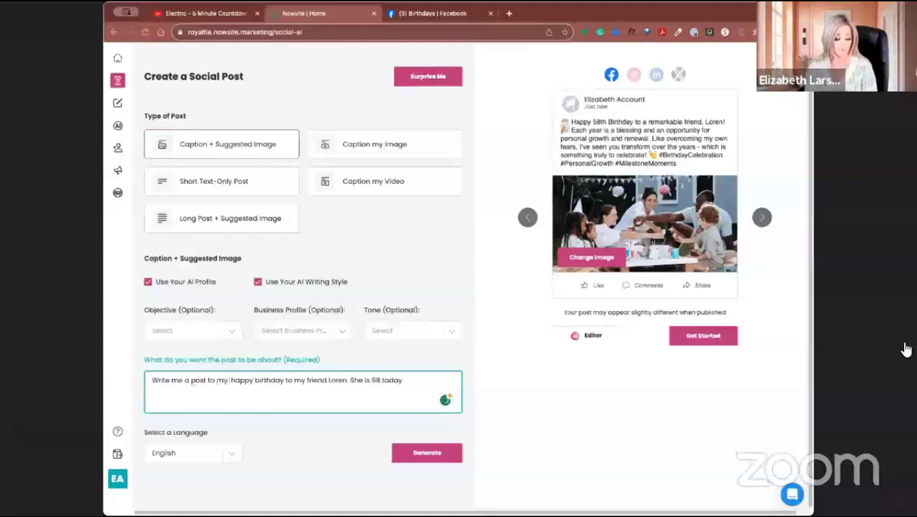
text(Loren )
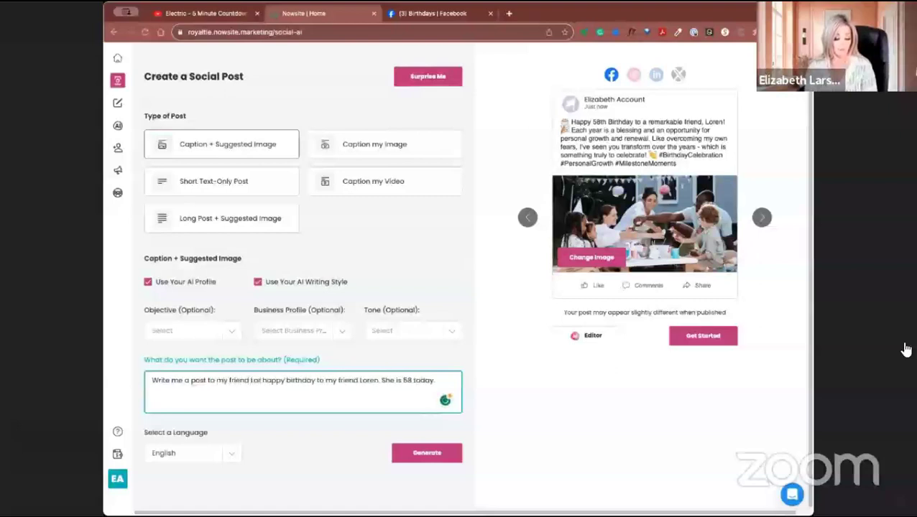
text(wishi)
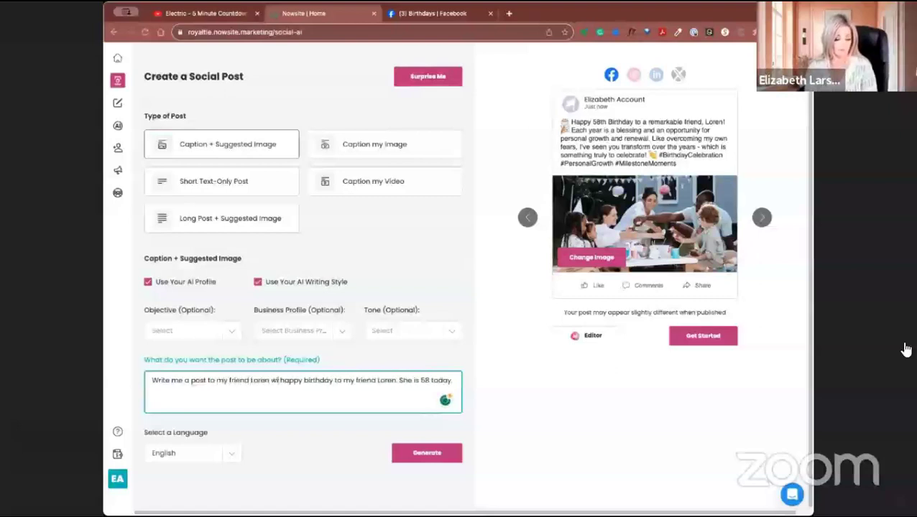
text(ng her a)
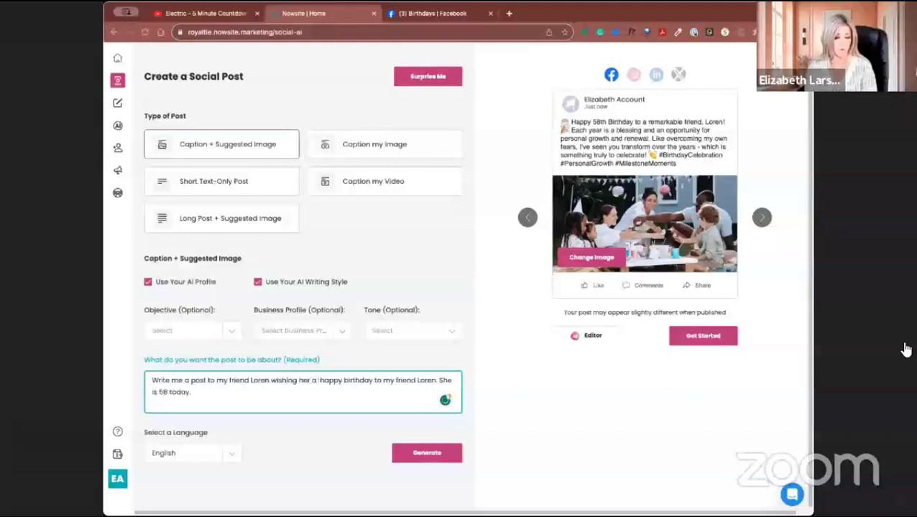
drag(437, 383, 372, 386)
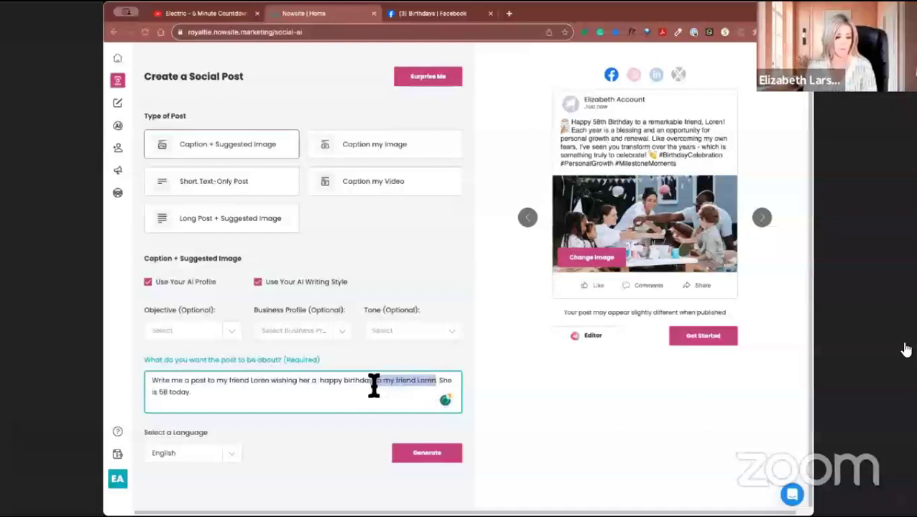
key(BackSpace)
click(410, 454)
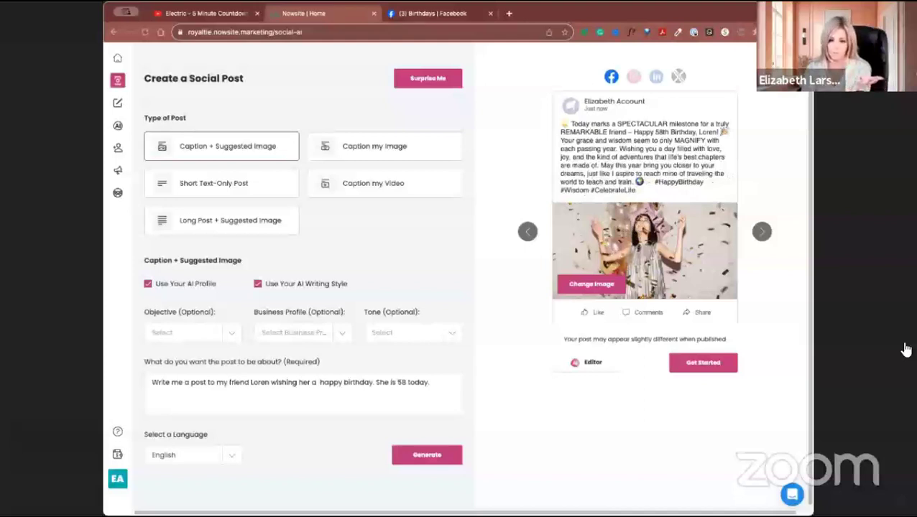
Step: Start sharing the new 58th-birthday post with the confetti photo to Facebook
click(700, 364)
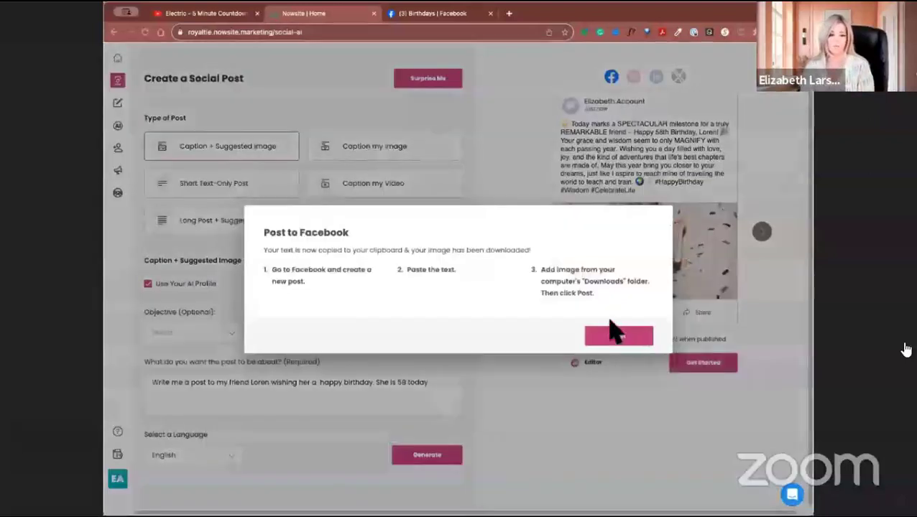
Step: Confirm Get Started and Post to copy the caption, download the image, and open Facebook's composer
click(614, 334)
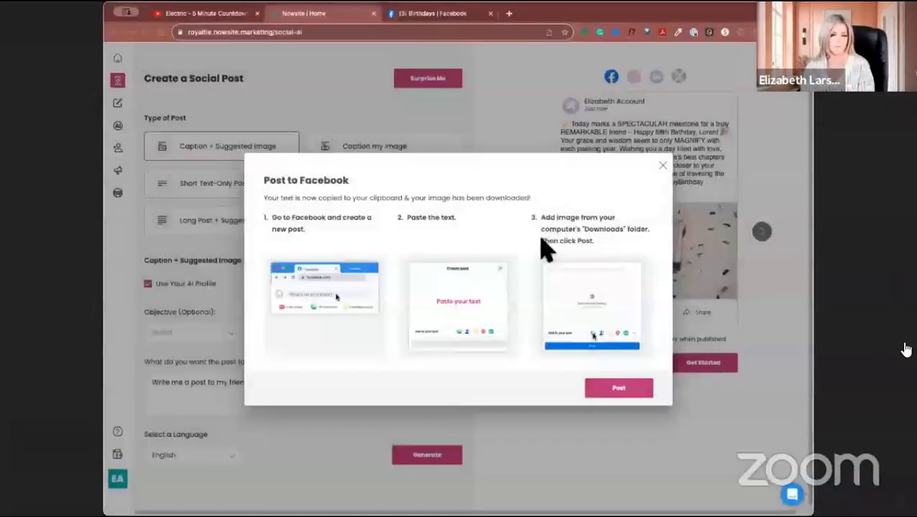
click(637, 388)
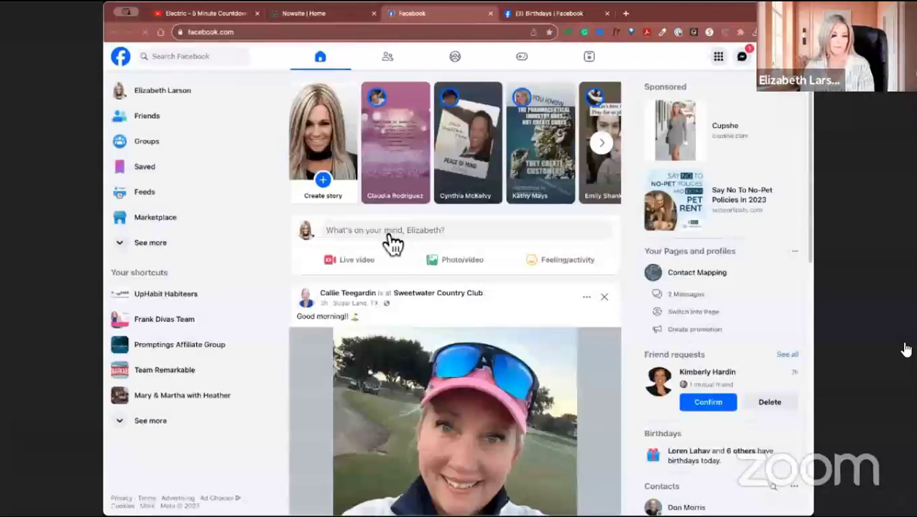
click(393, 237)
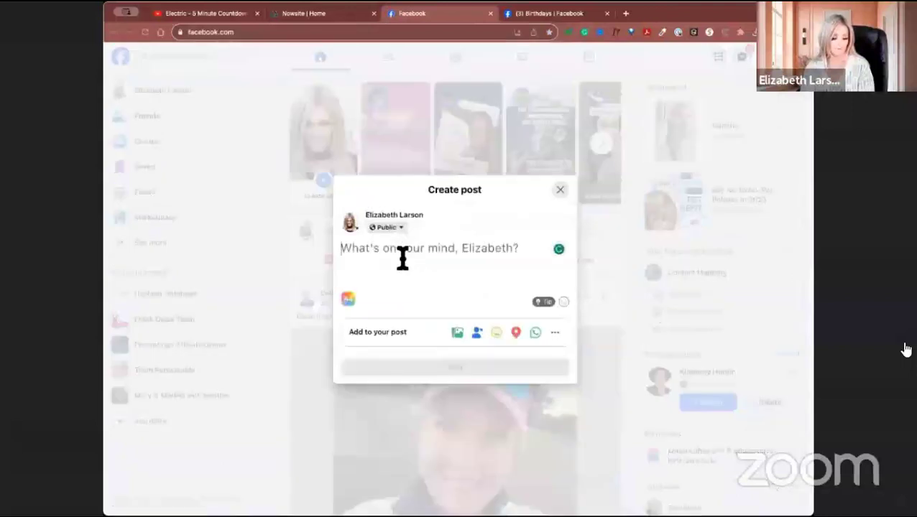
Step: Paste the generated 58th-birthday caption into the Create post composer, then go to the Birthdays tab
text(Today marks a SPECTACULAR milestone for a truly REMARKABLE friend – Happy 58th Birthday, Loren! ✨ Your grace and wisdom seem to only MAGNIFY with each passing year. Wishing you a day filled with love, joy, and the kind of adventures that the best chapters are made of. May this year bring you closer to your dreams, just like I aspire to reach mine of traveling the world to teach and train 🌍 #HappyBirthday #Wisdom #CelebrateLife)
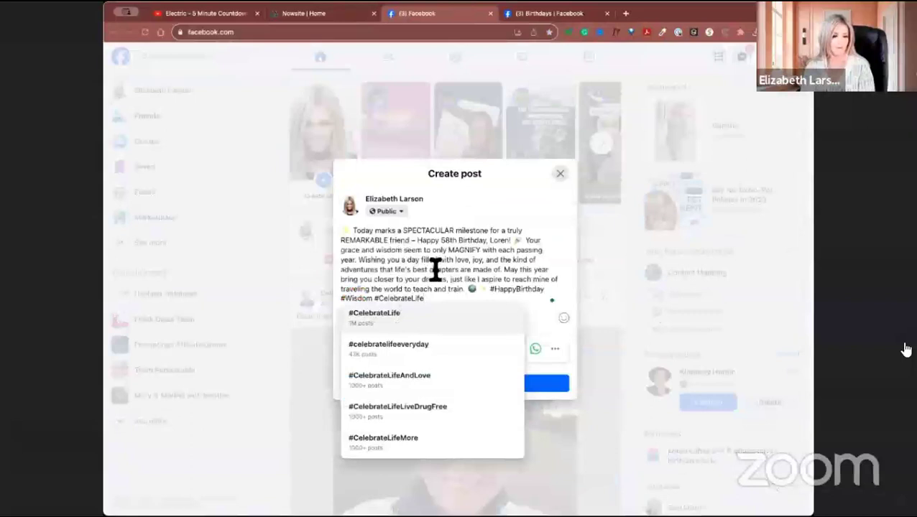
click(544, 288)
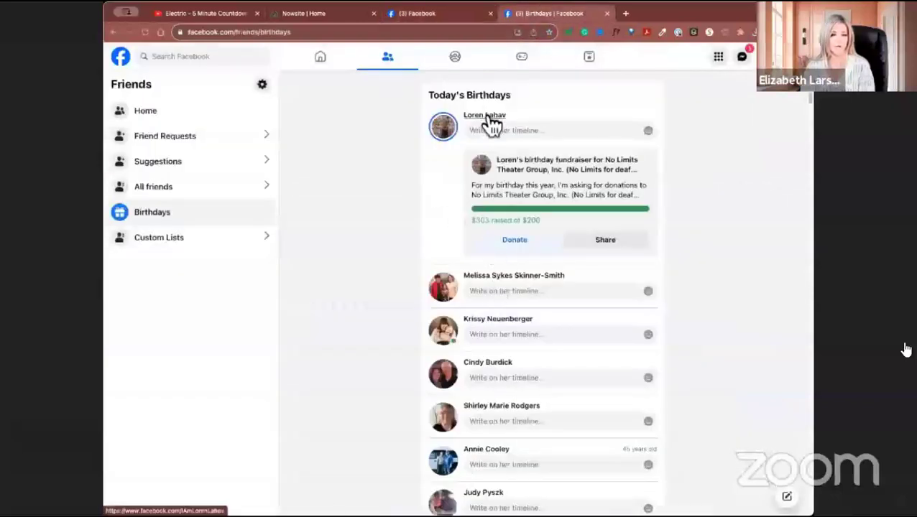
click(489, 119)
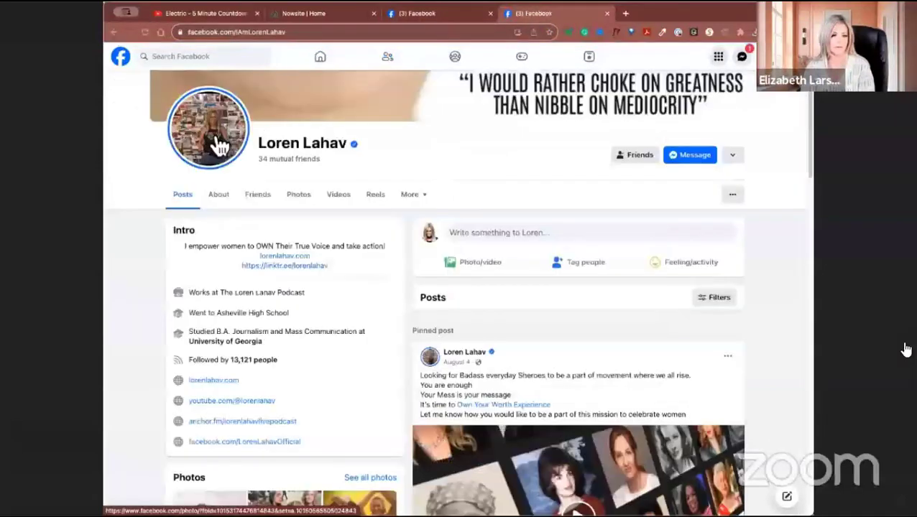
Step: Screenshot a photo from the friend's profile Photos, then return to the draft post to attach it
click(217, 143)
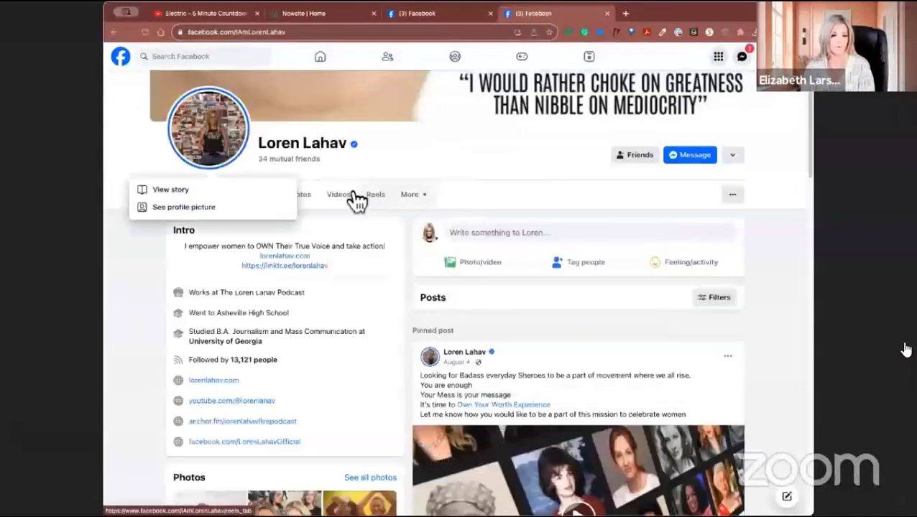
click(304, 203)
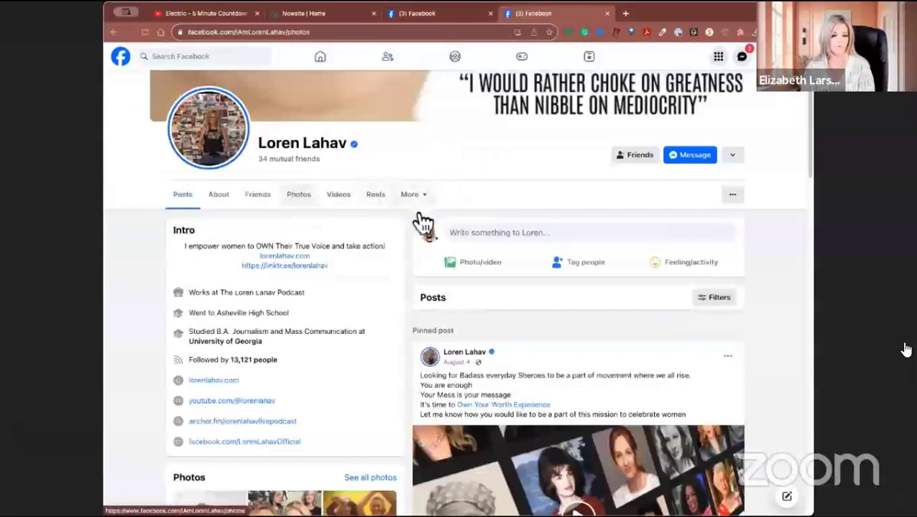
click(494, 312)
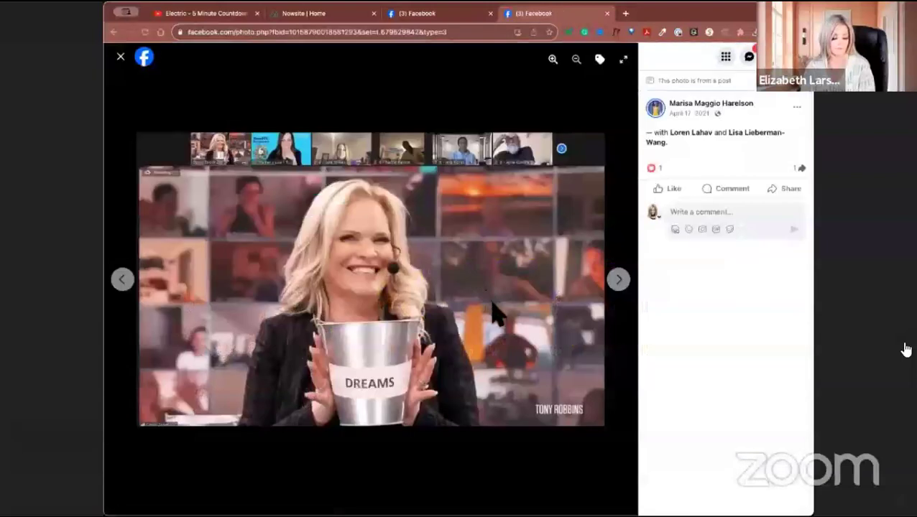
key(super+shift+4)
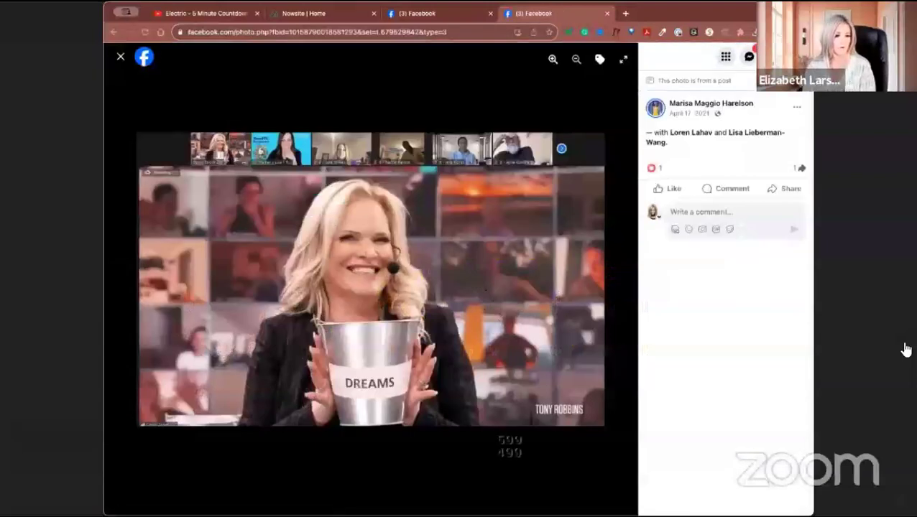
click(439, 14)
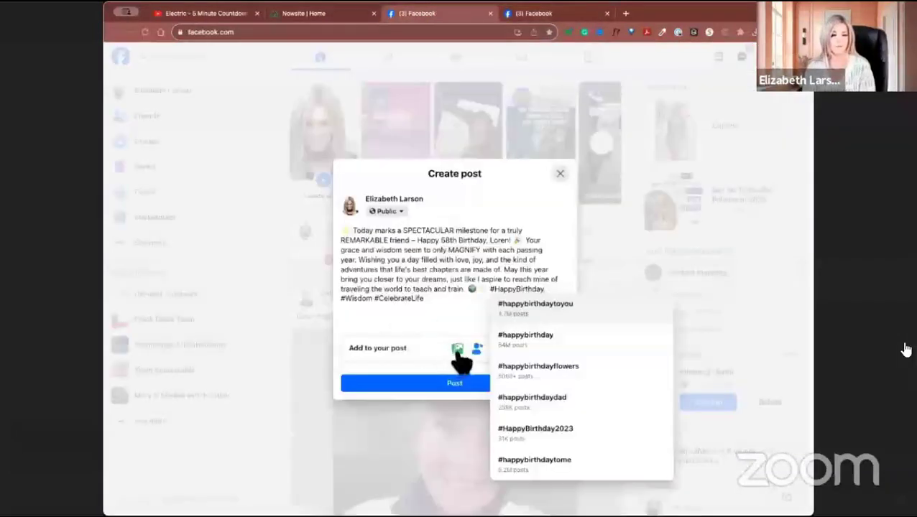
click(458, 350)
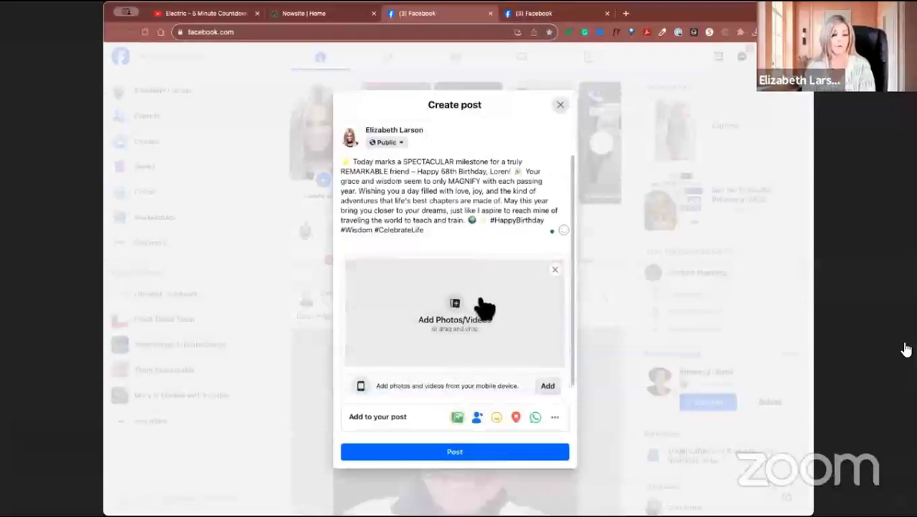
Step: Attach the screenshot of the woman with the DREAMS bucket to the Facebook post, then return to Nowsite
click(485, 307)
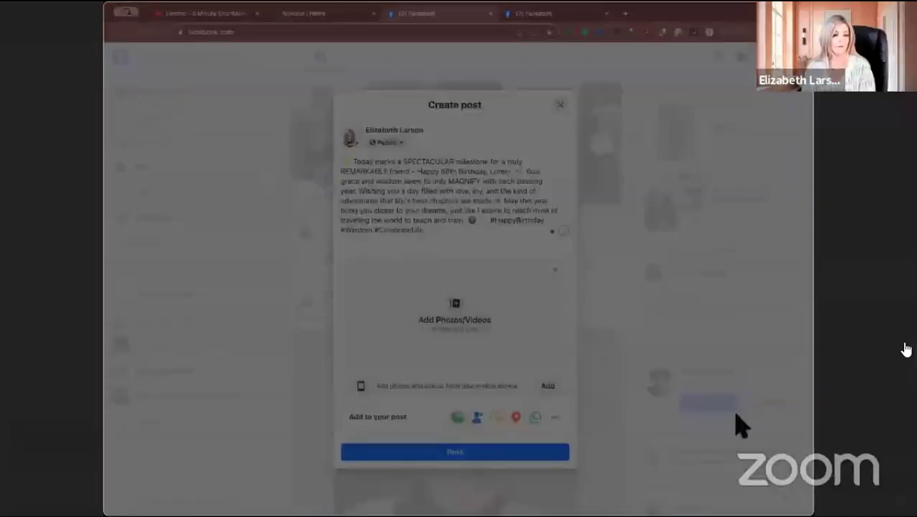
double_click(583, 381)
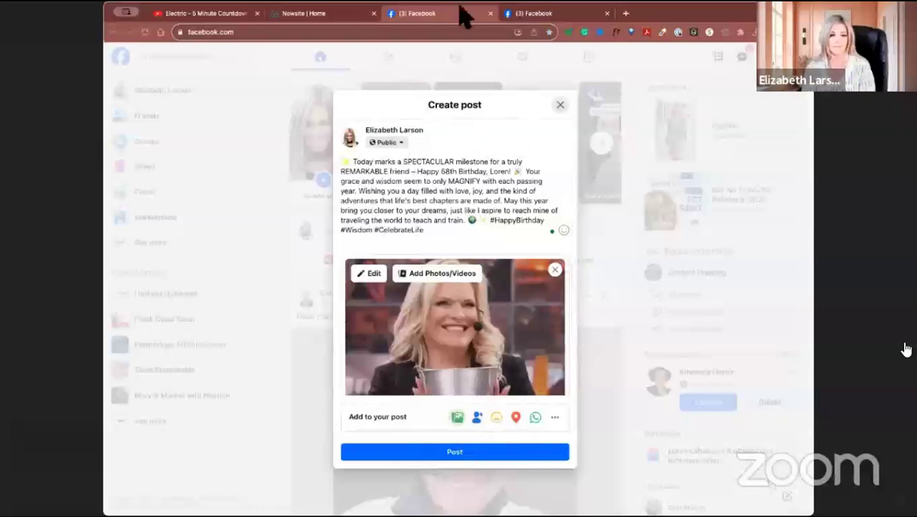
click(321, 18)
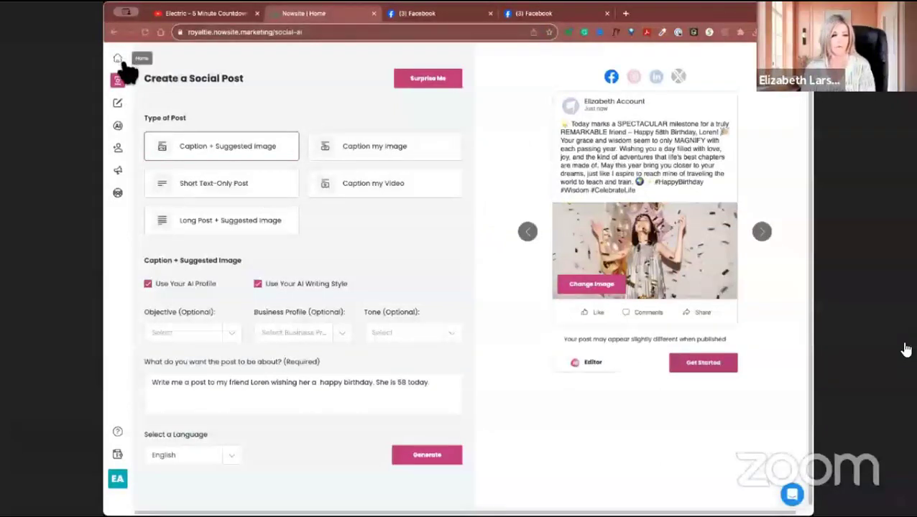
Step: Review the Editor's Regenerate options for the 58th-birthday post, then move to the Facebook photo tab
right_click(118, 58)
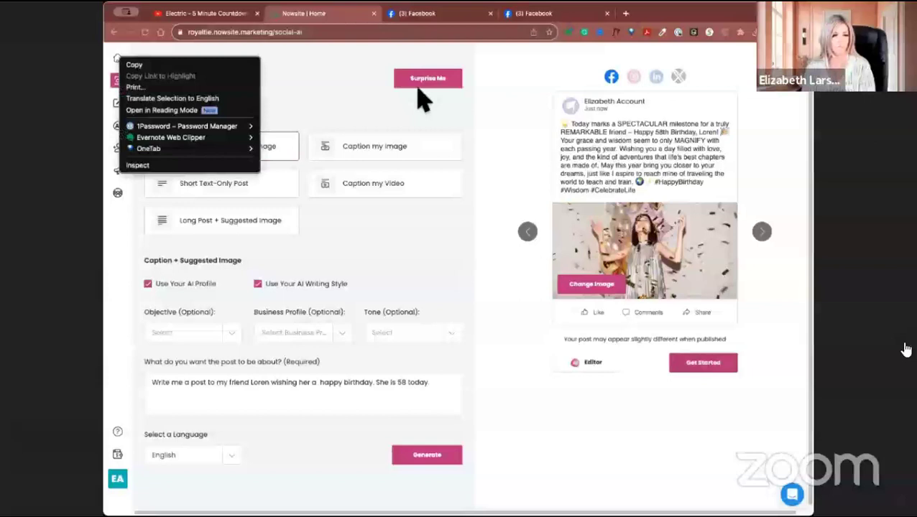
click(422, 93)
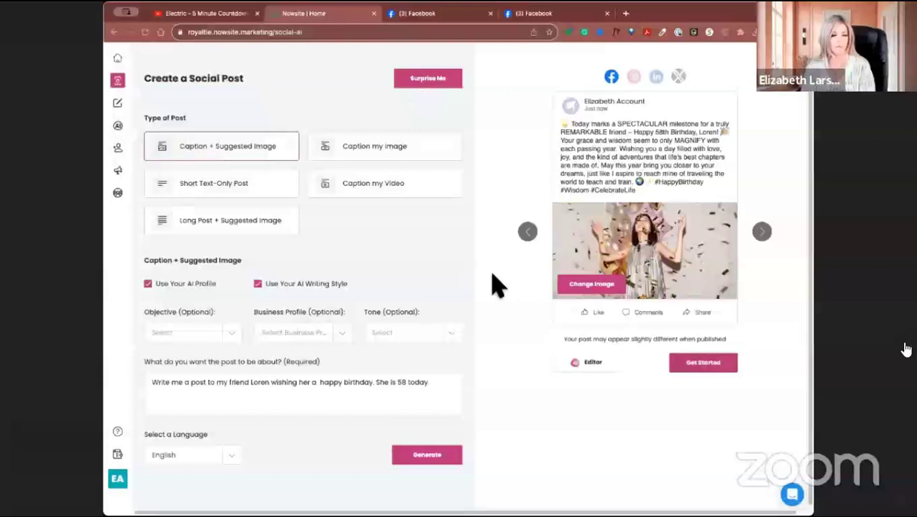
click(605, 364)
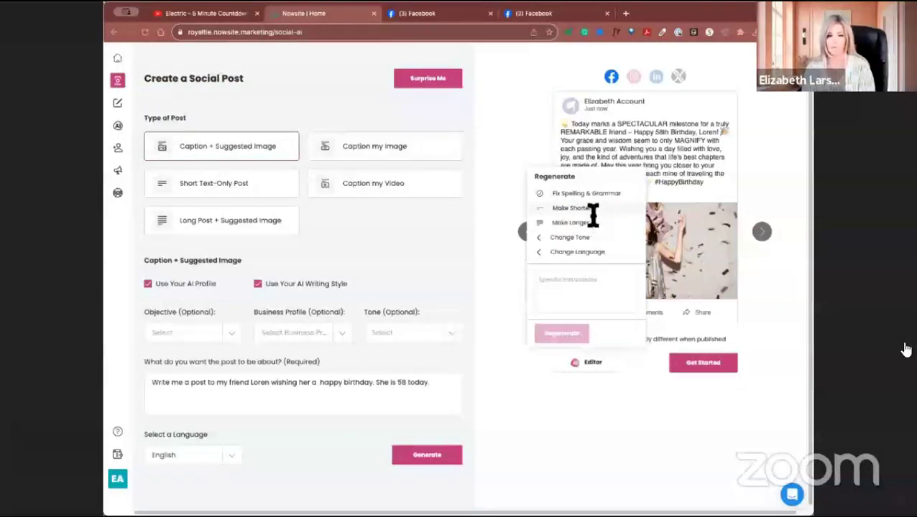
click(539, 18)
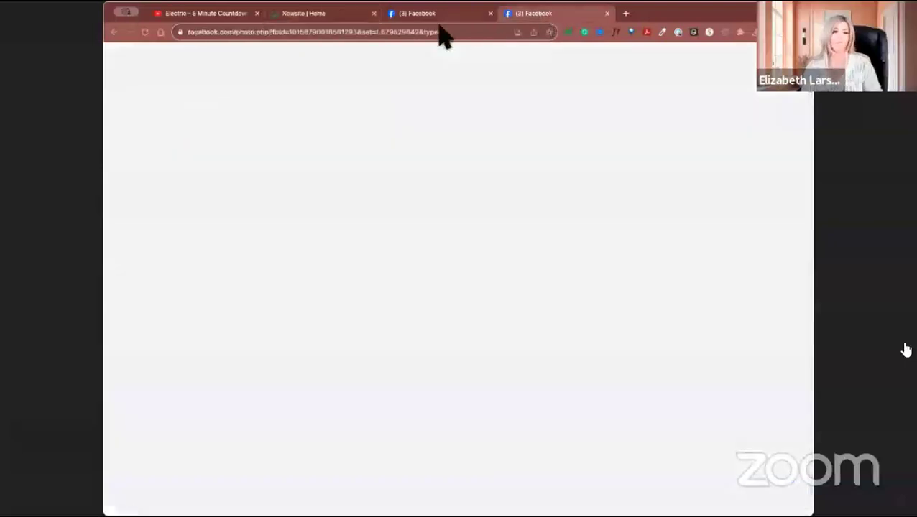
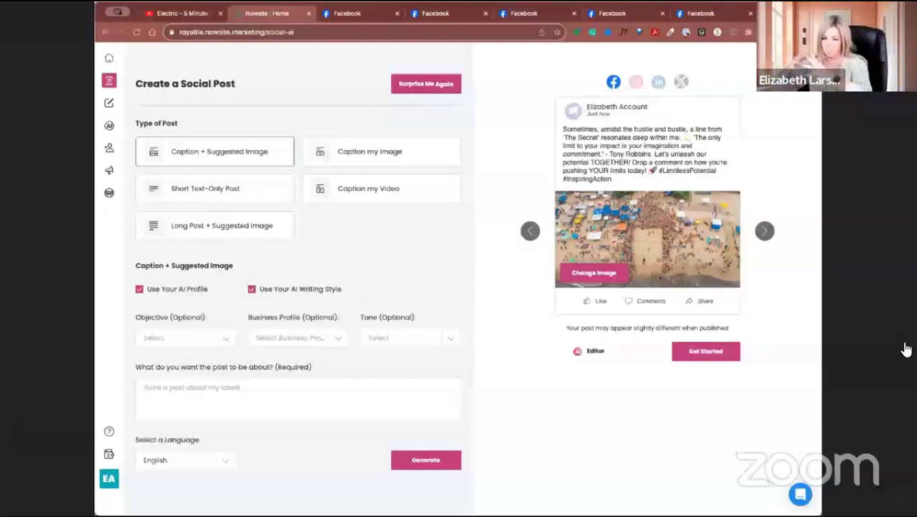
Step: Look through the caption's Editor rewrite options, then select the Tony Robbins name in the caption
click(585, 351)
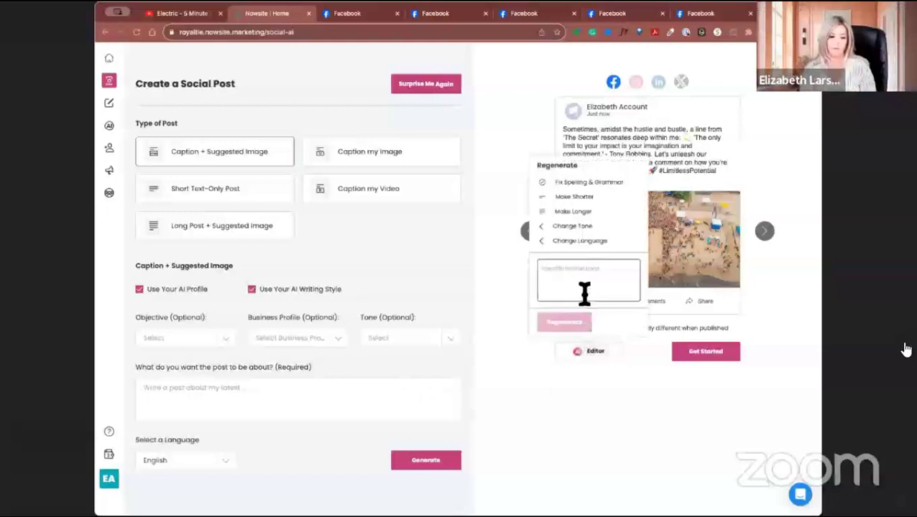
click(555, 273)
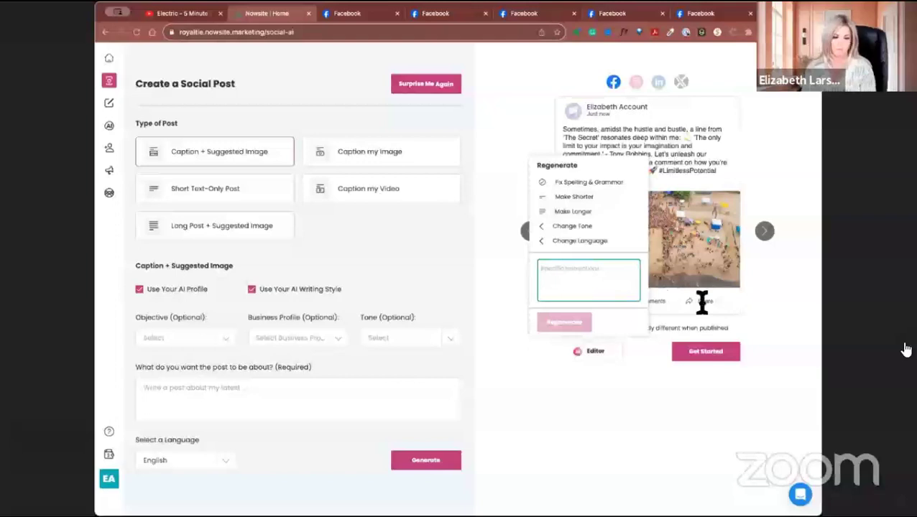
click(627, 431)
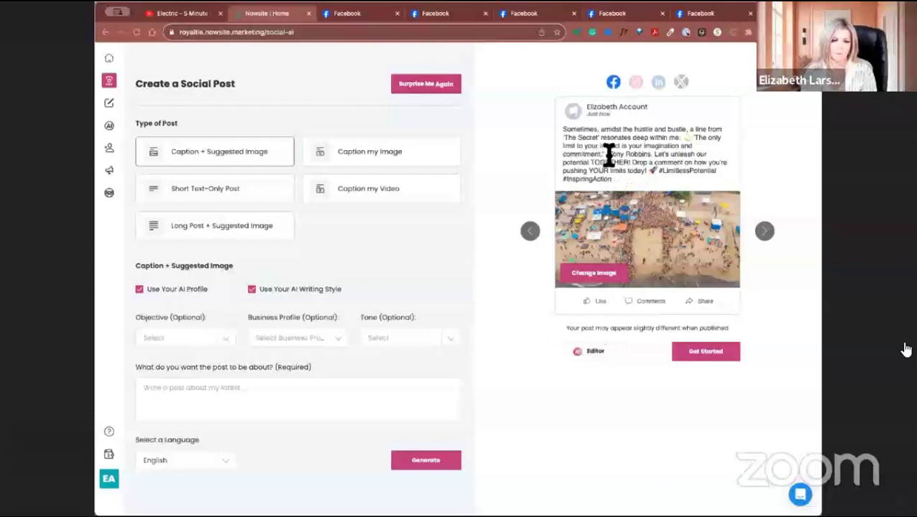
drag(651, 153, 607, 153)
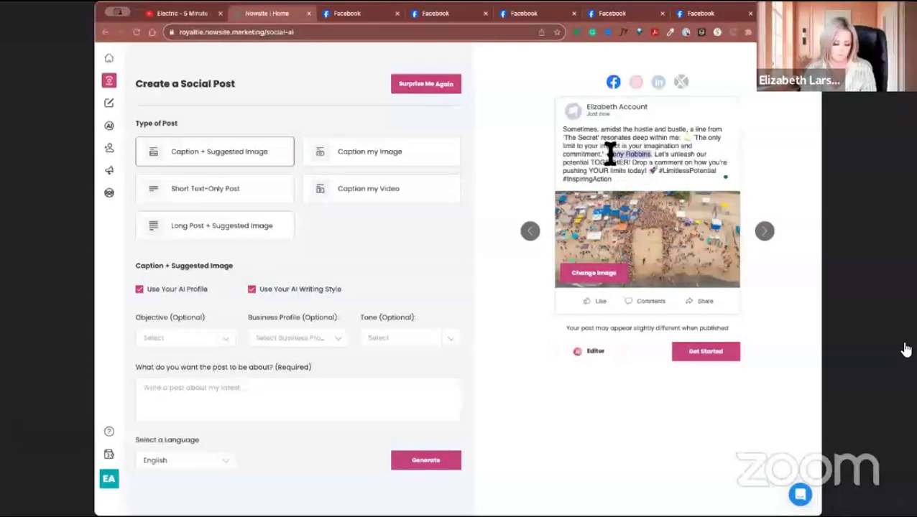
Step: Regenerate the caption with the Editor instruction 'Rewrite this without Tony Robbins'
click(605, 354)
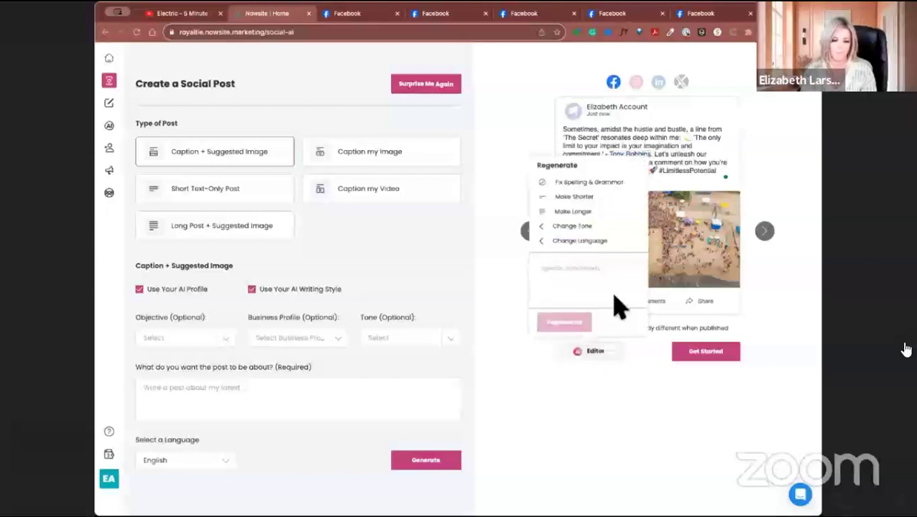
click(577, 286)
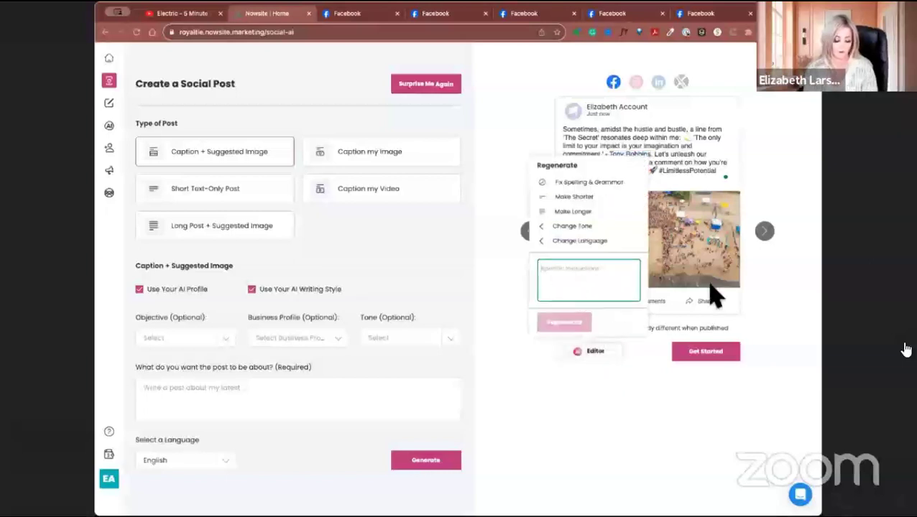
text(Rewrite this without Tony Robbins)
click(565, 323)
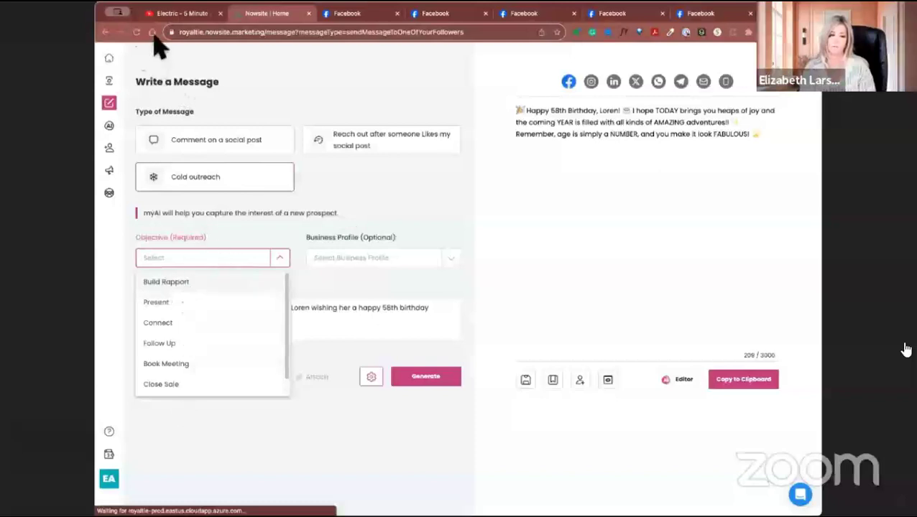
Step: Return to the dashboard, open the Reach Out message writer, and open its Objective list to pick Birthday
click(118, 69)
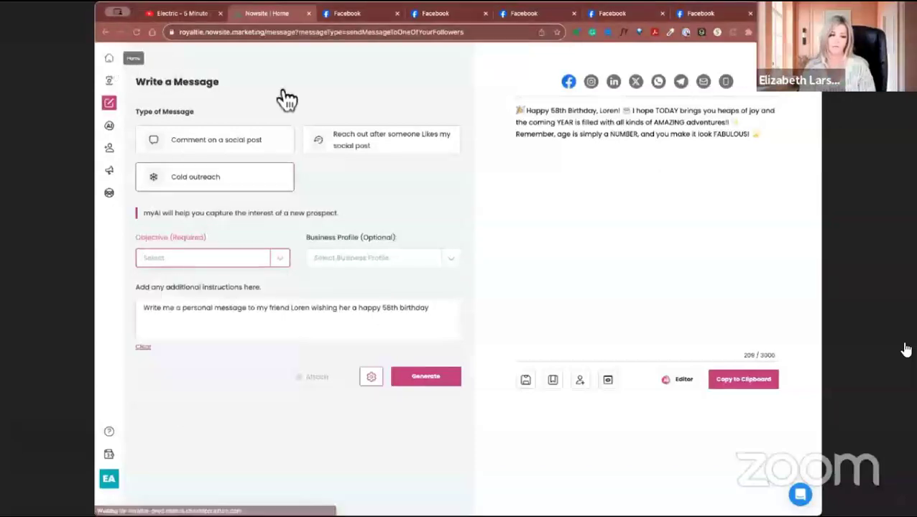
click(105, 60)
click(483, 193)
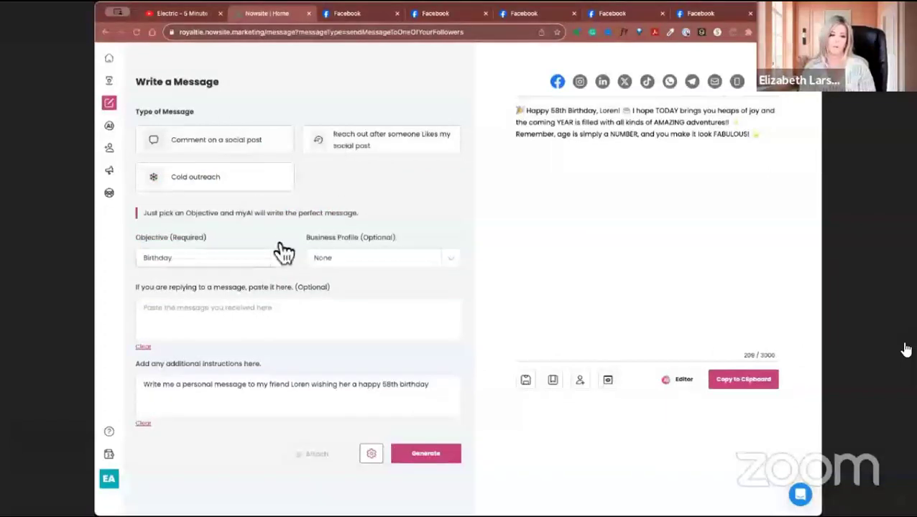
click(227, 260)
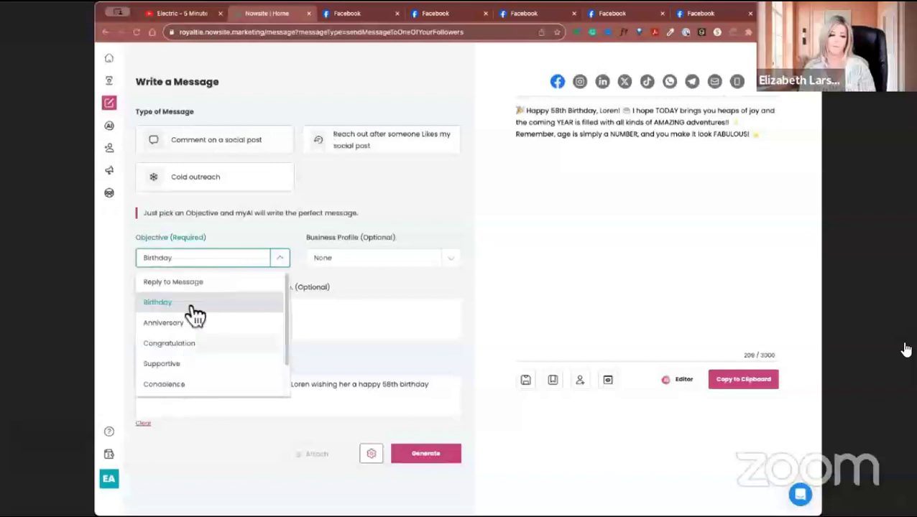
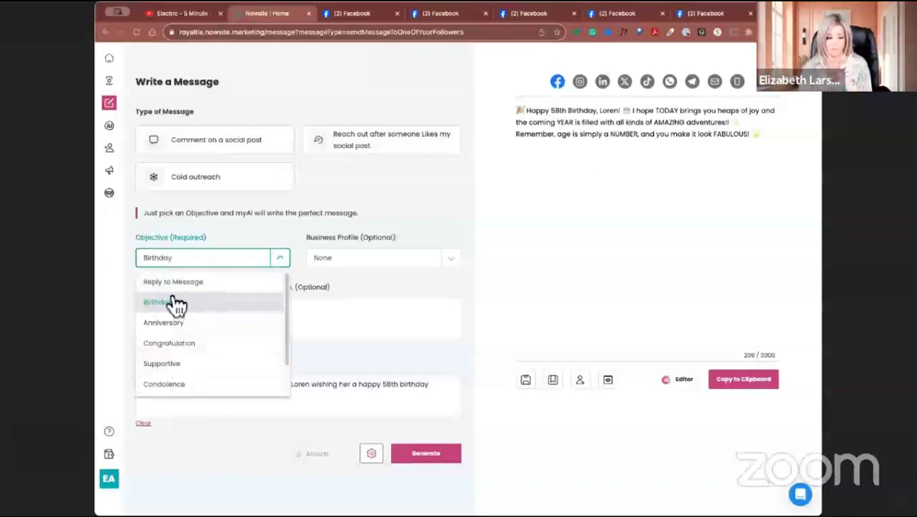
Step: Keep Birthday as the objective, then switch to Comment on a social post and clear its post text and comment topic
click(413, 185)
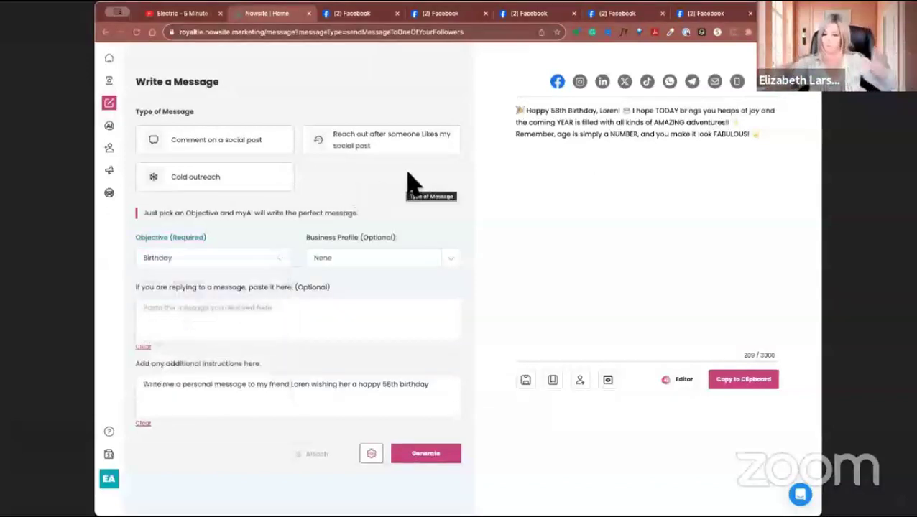
click(199, 144)
click(283, 304)
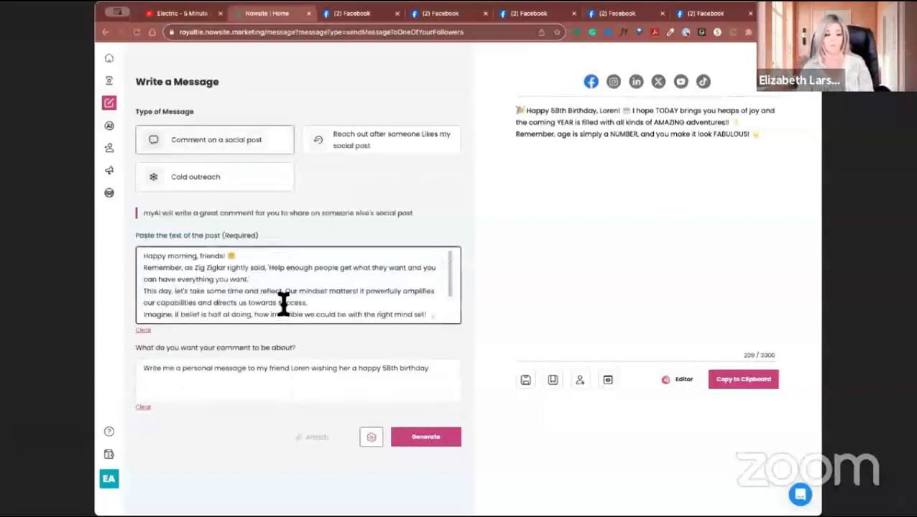
key(ctrl+a)
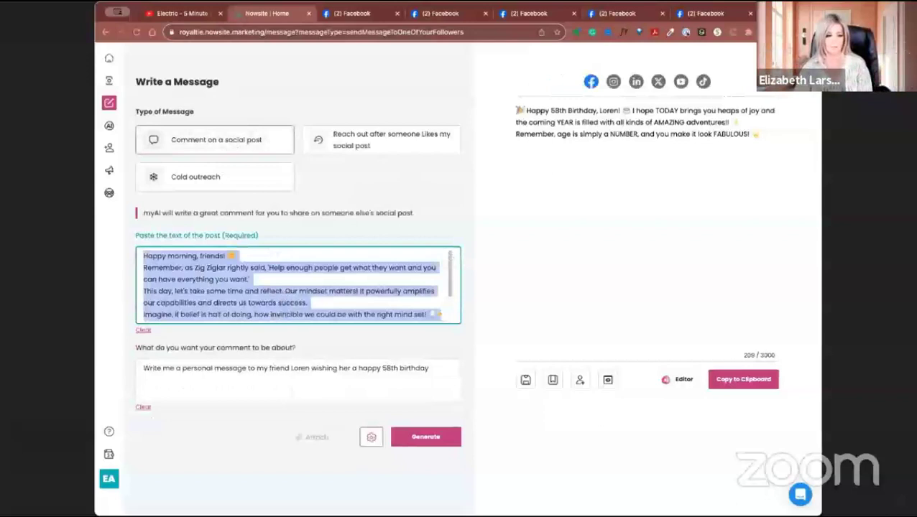
text(\)
click(269, 391)
key(ctrl+a)
key(BackSpace)
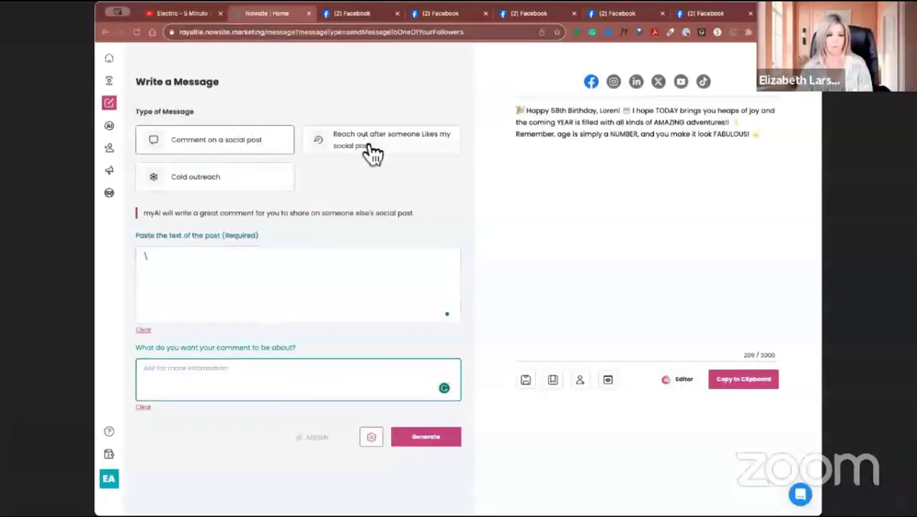
Step: Switch to Reach out and clear its leftover post text, then choose Cold outreach
click(372, 152)
click(192, 275)
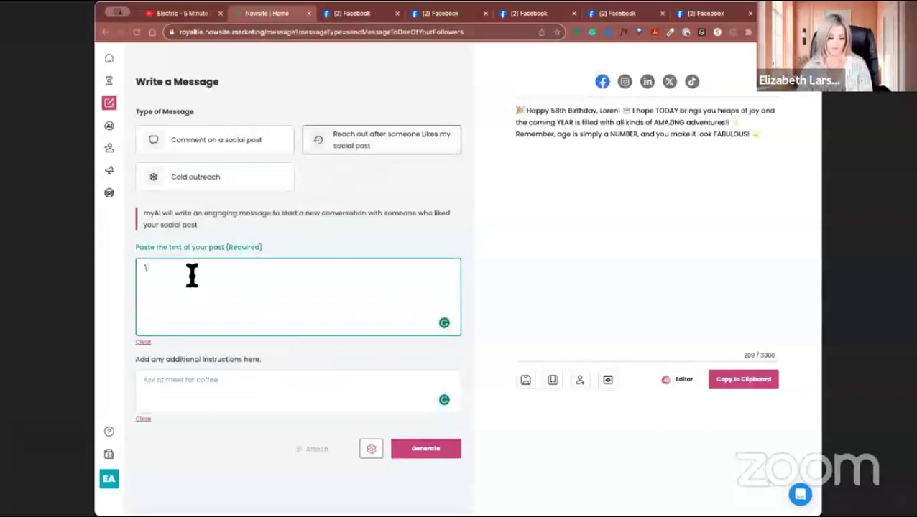
key(BackSpace)
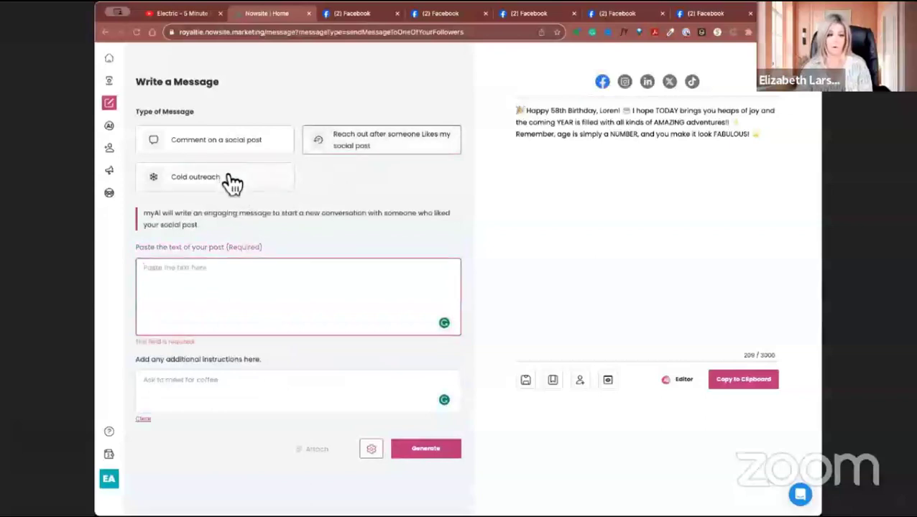
click(239, 188)
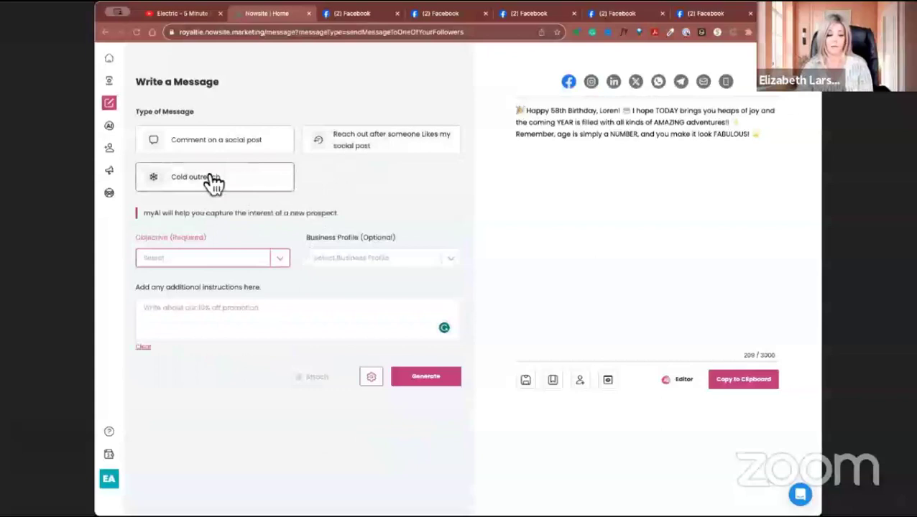
Step: Browse the Cold outreach objectives without picking one, then return to the dashboard home page
click(221, 264)
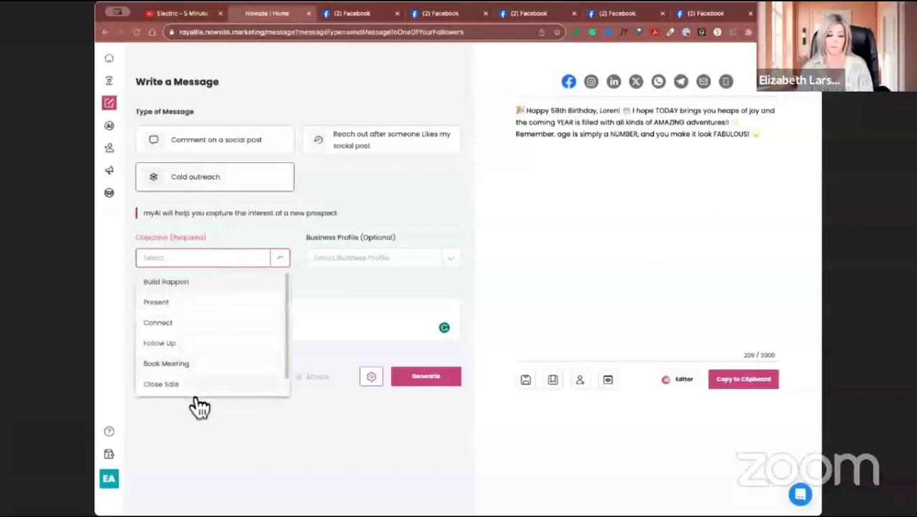
scroll(188, 371, down, 1)
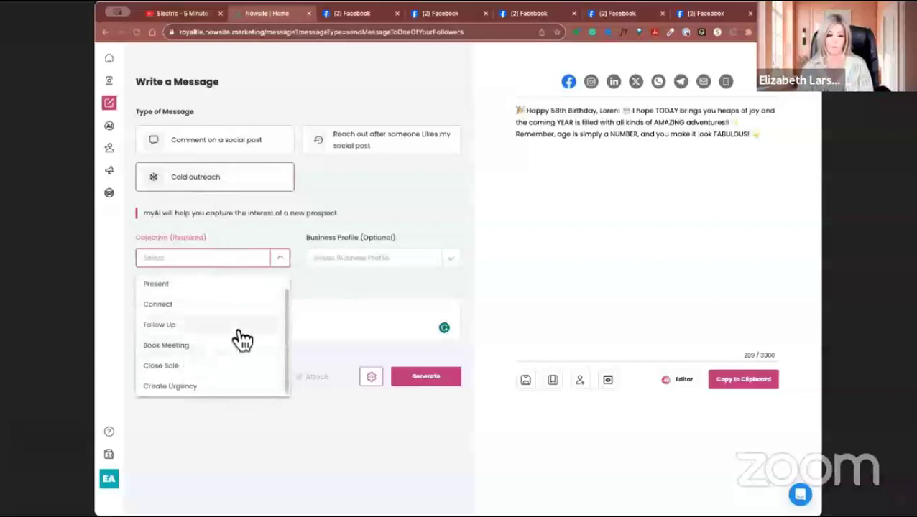
scroll(235, 339, up, 1)
click(401, 186)
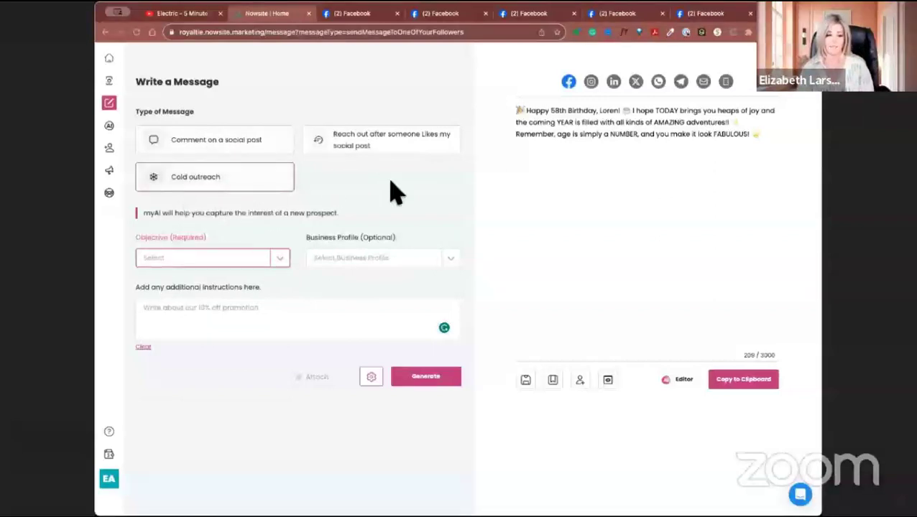
click(111, 60)
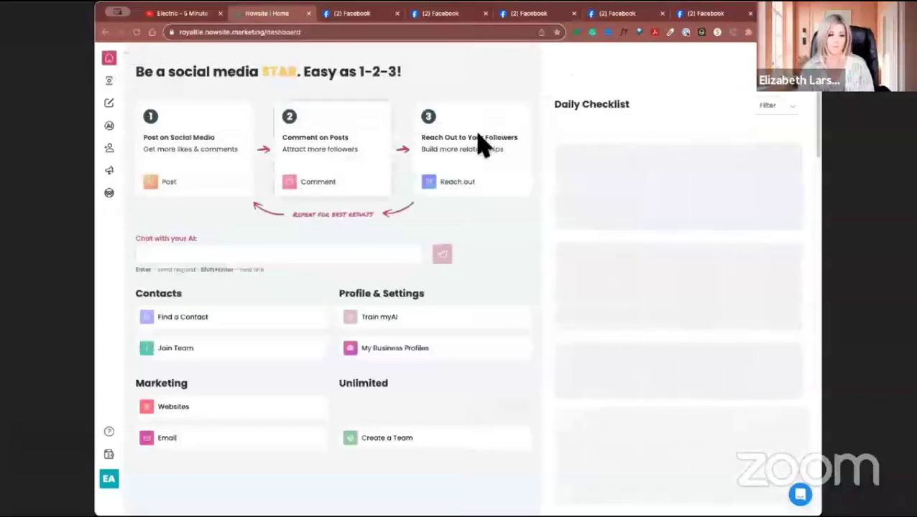
click(483, 151)
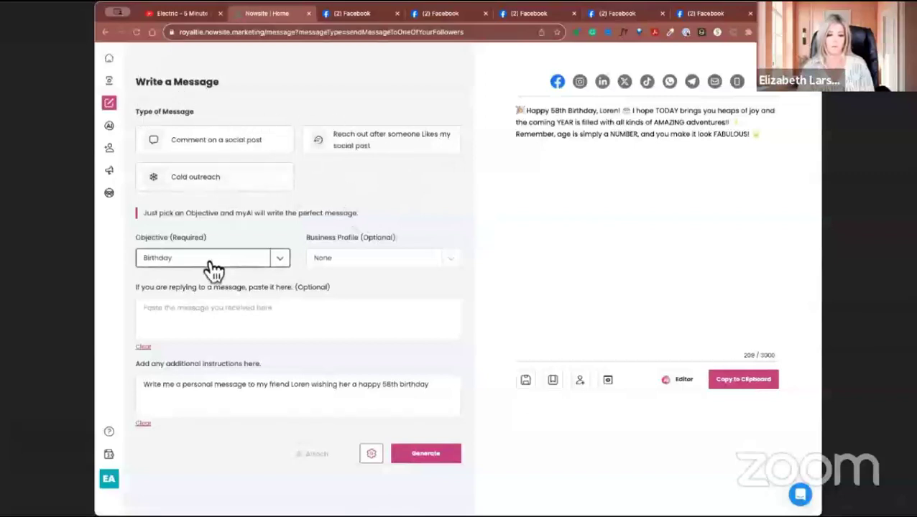
click(185, 266)
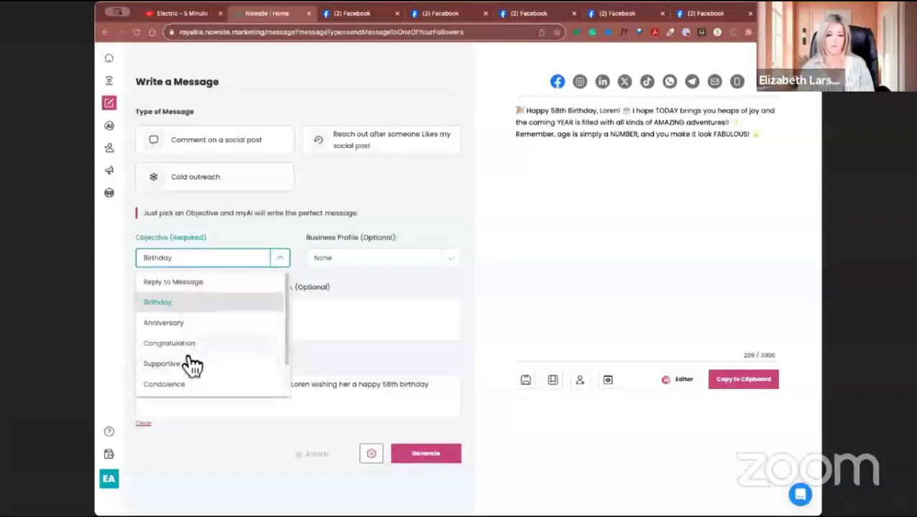
scroll(205, 384, down, 1)
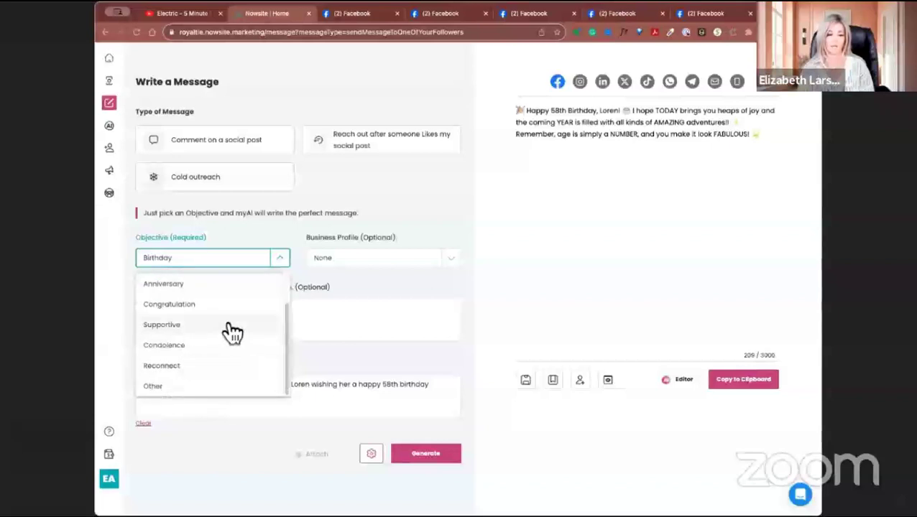
scroll(231, 333, up, 1)
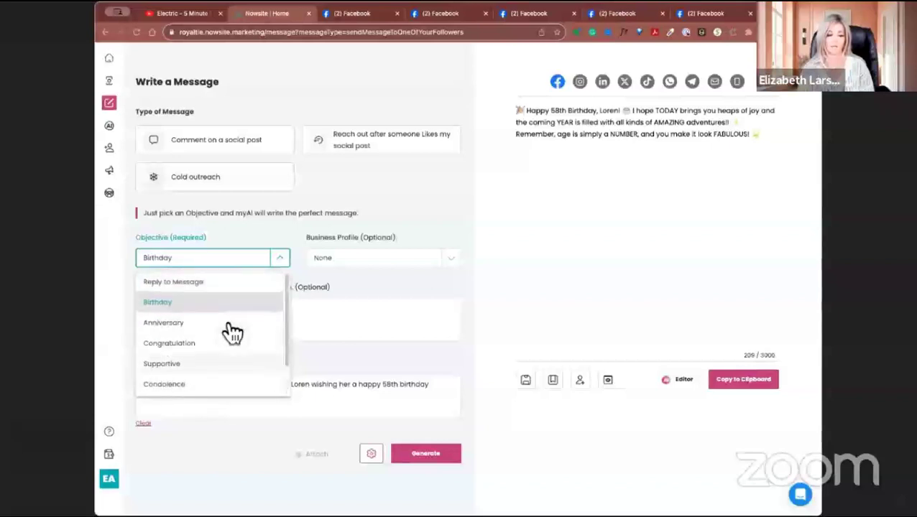
click(431, 204)
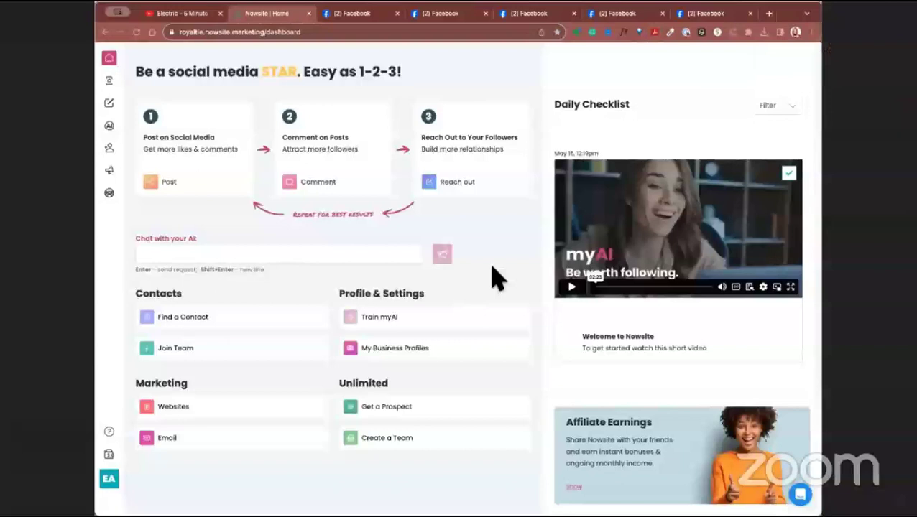
Step: Open the My Business Profiles list, then go to the Train myAI profile form
click(404, 361)
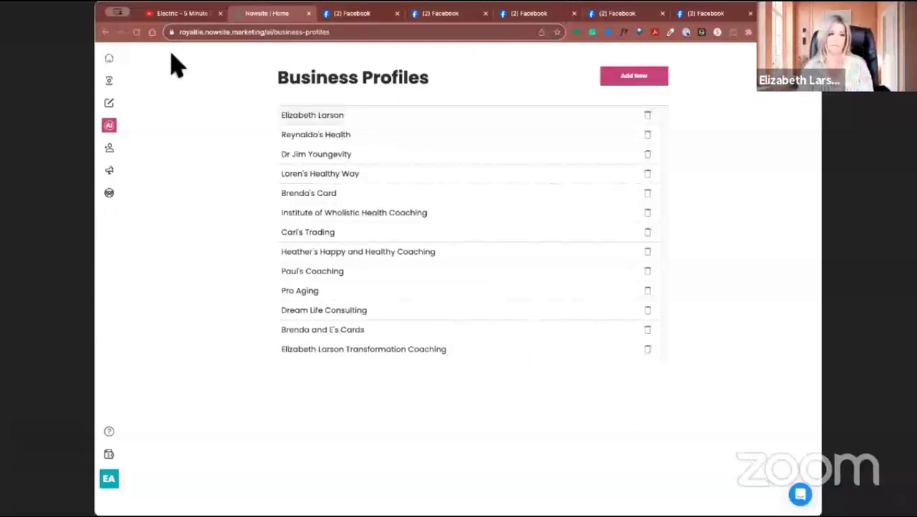
mouse_move(113, 126)
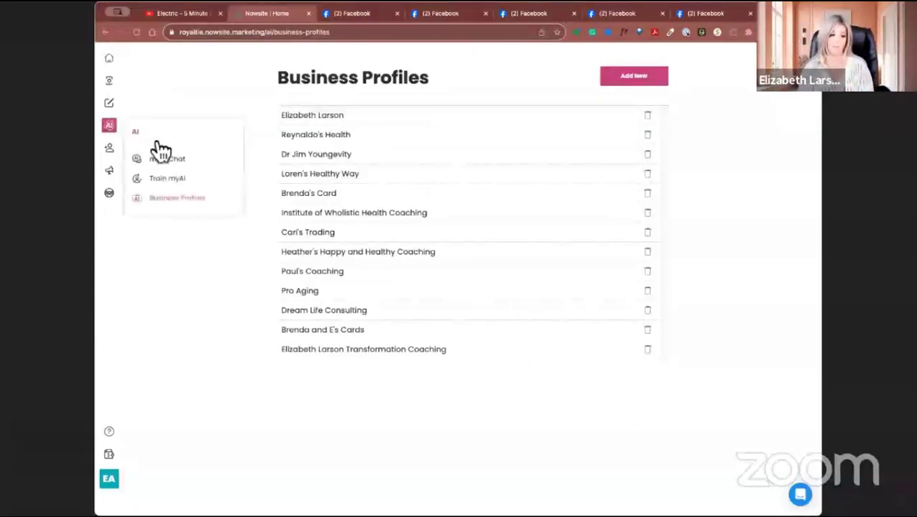
click(164, 185)
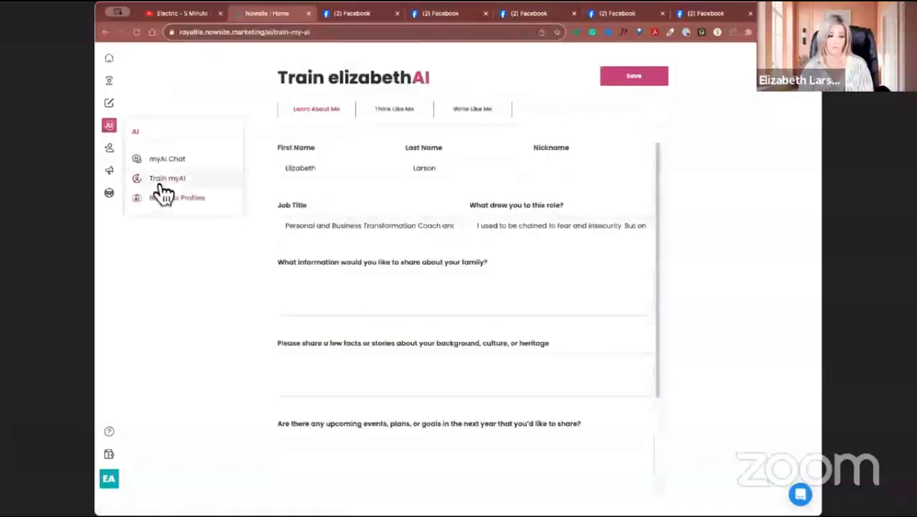
Step: Look over the family information question on the about-me form, leaving it blank
click(479, 301)
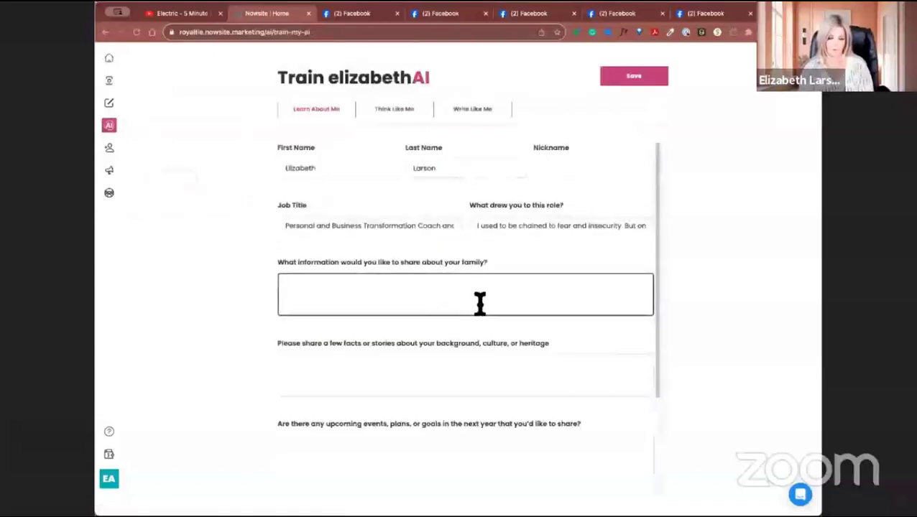
scroll(480, 301, down, 4)
scroll(485, 311, up, 4)
click(445, 253)
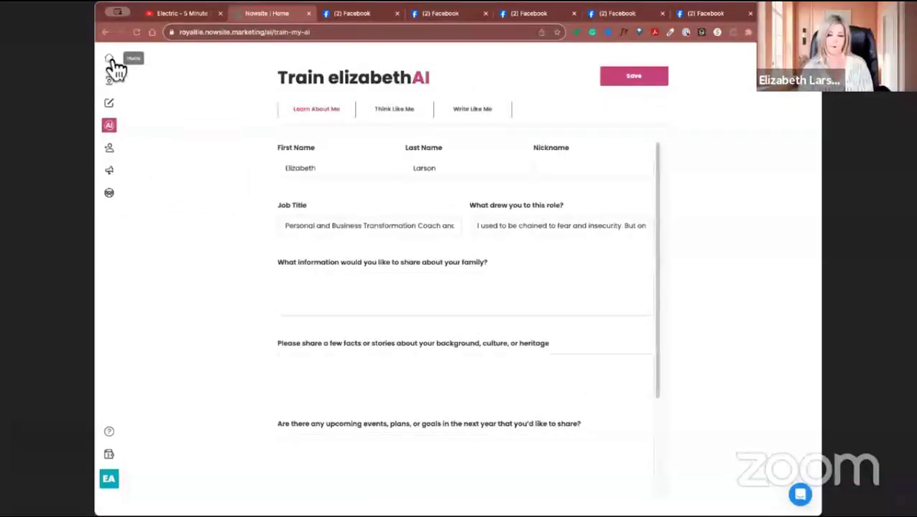